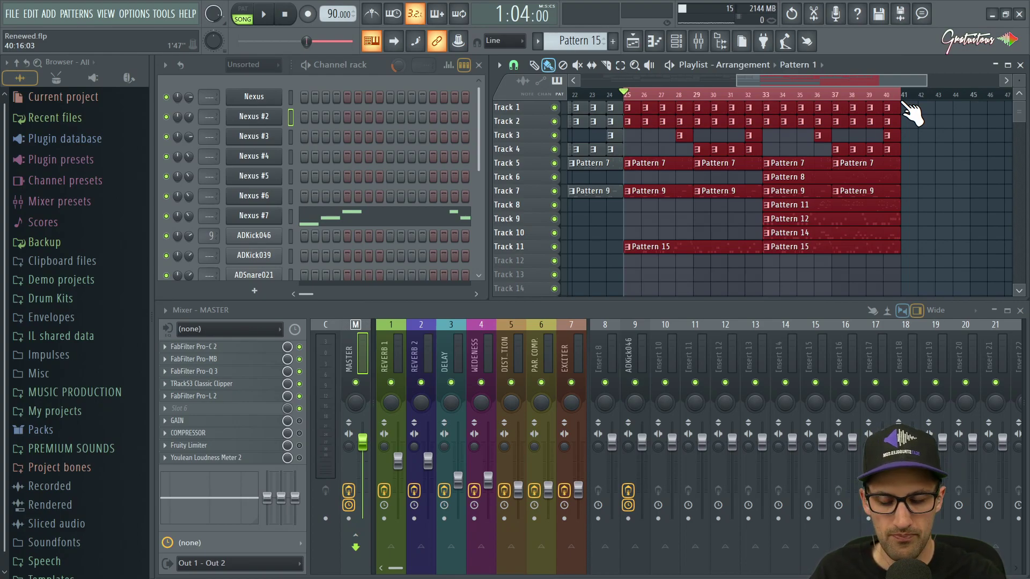
Save the project and deselect the clips in the playlist
{"action": "key", "text": "ctrl+s"}
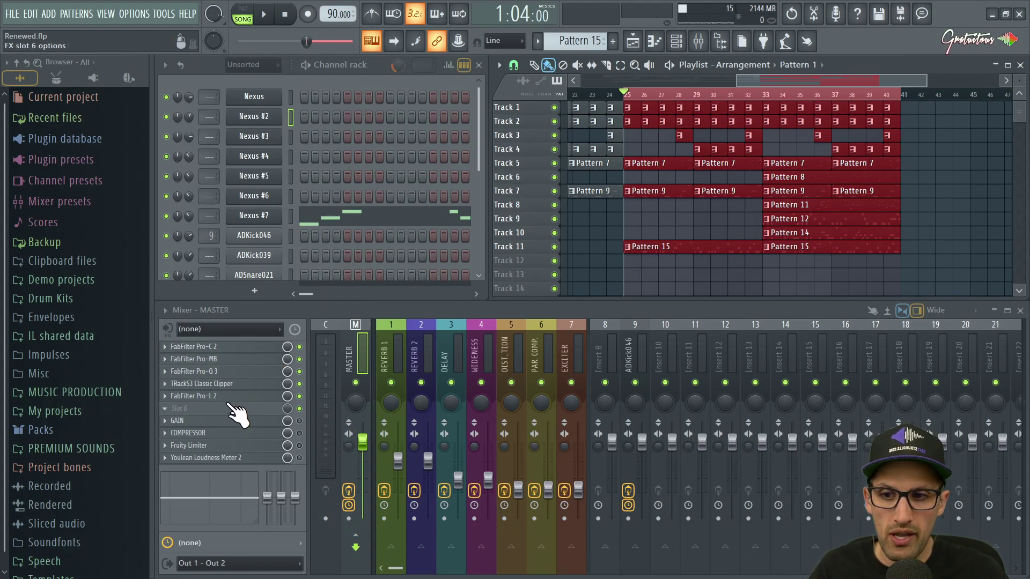
{"action": "left_click", "coordinate": [688, 274]}
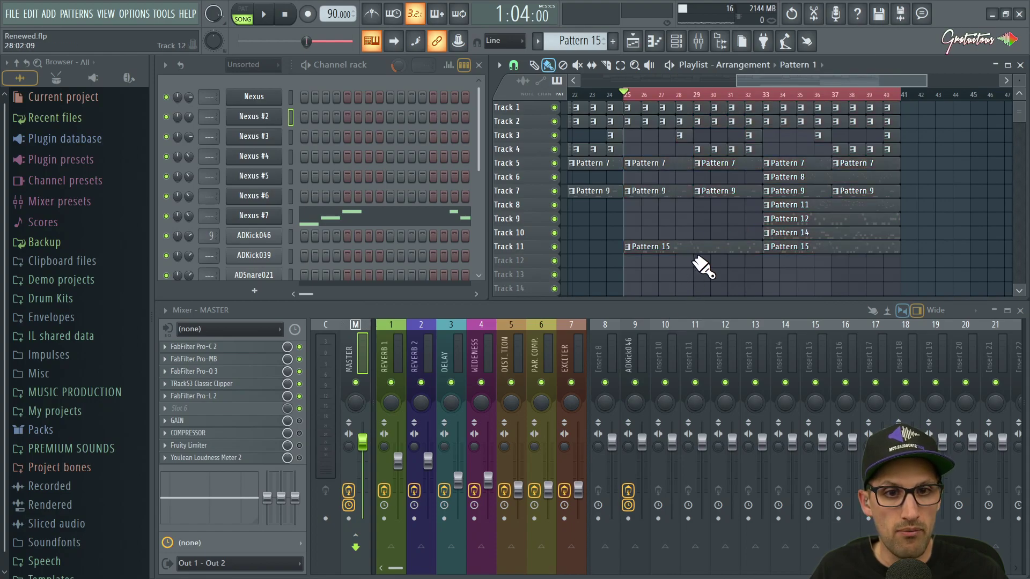
Look at mixer inserts 18 and 14 and the Nexus instrument on the first channel, closing its window again
{"action": "left_click", "coordinate": [918, 350]}
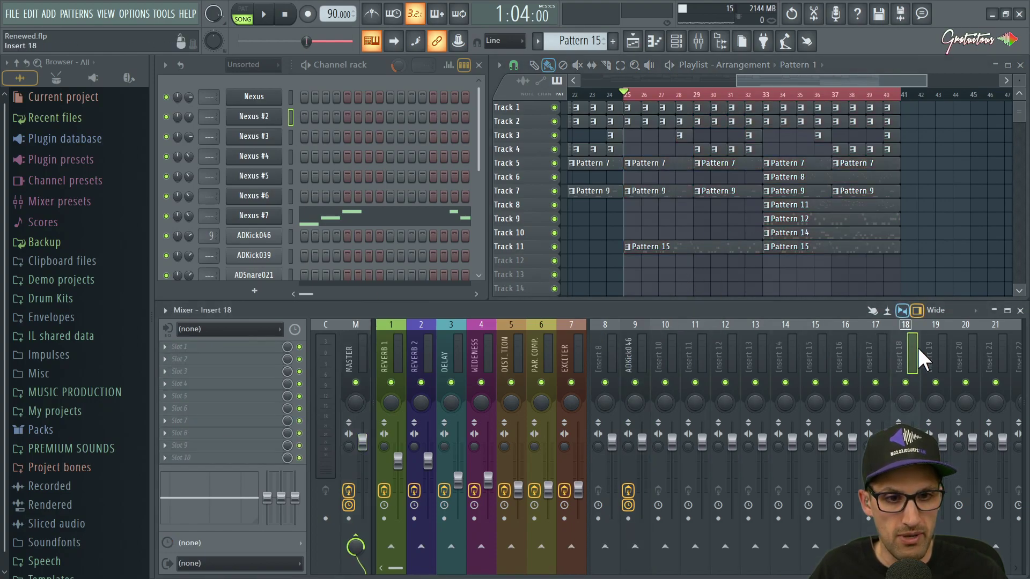
{"action": "left_click", "coordinate": [793, 354]}
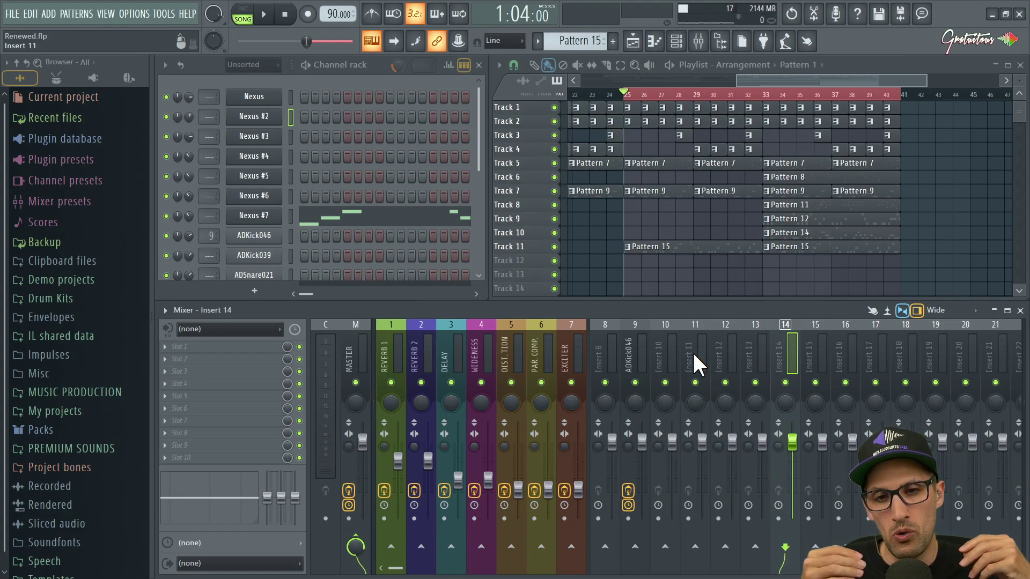
{"action": "left_click", "coordinate": [254, 97]}
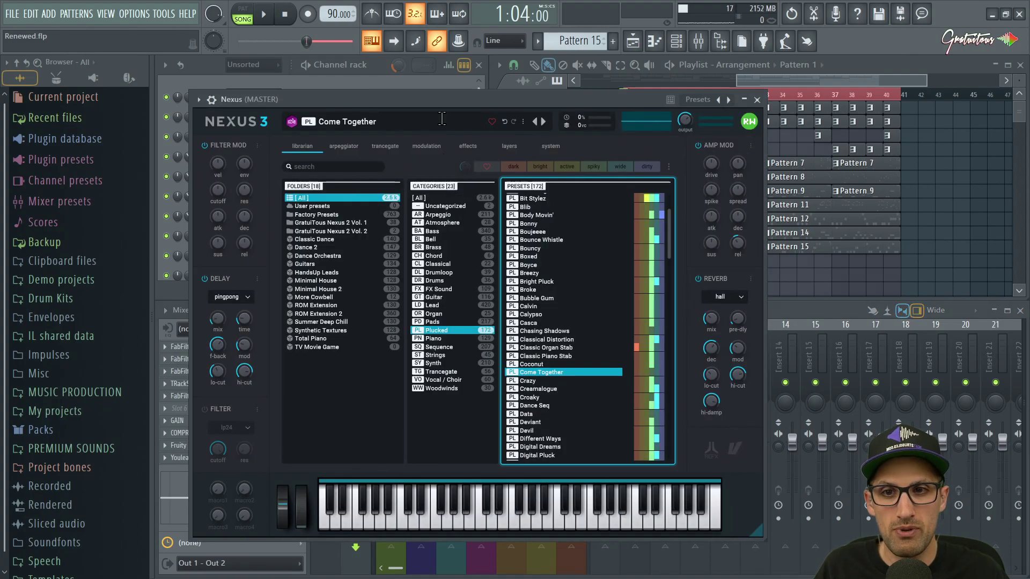
{"action": "key", "text": "Escape"}
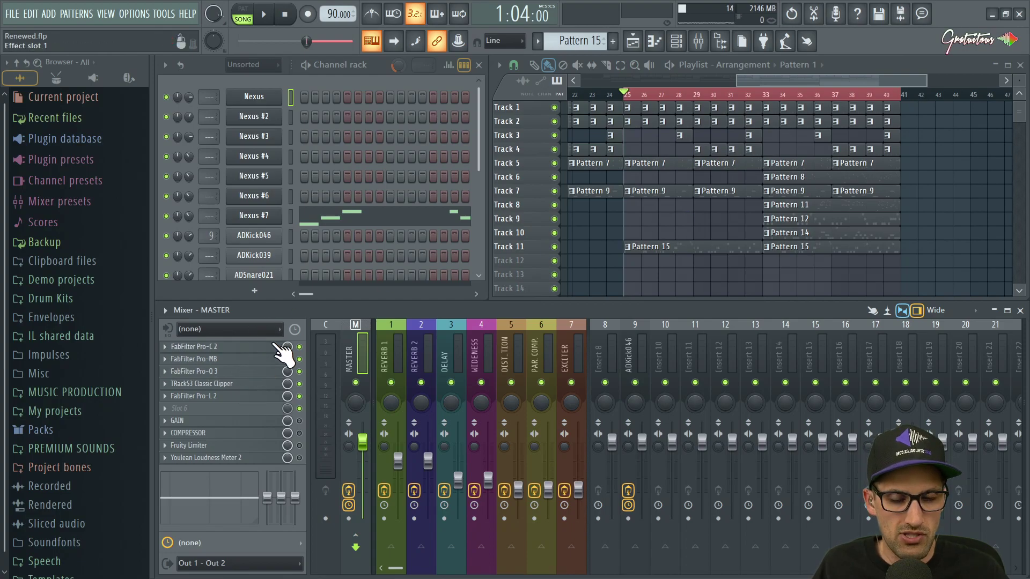
Inspect the GAIN limiter on the master, and play the song while viewing the master's FabFilter Pro-C 2 compressor
{"action": "left_click", "coordinate": [256, 421]}
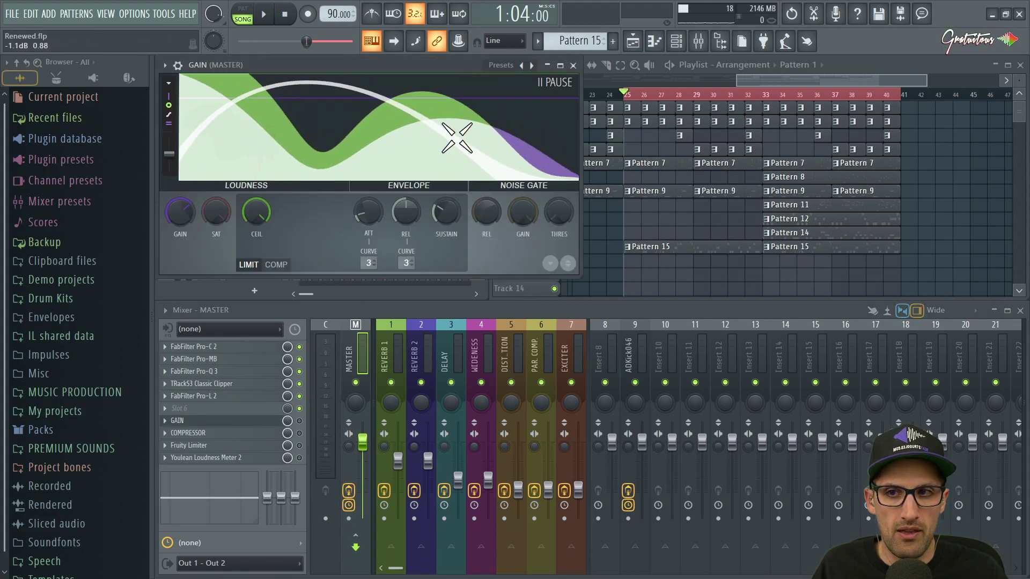
{"action": "key", "text": "Escape"}
{"action": "key", "text": "space"}
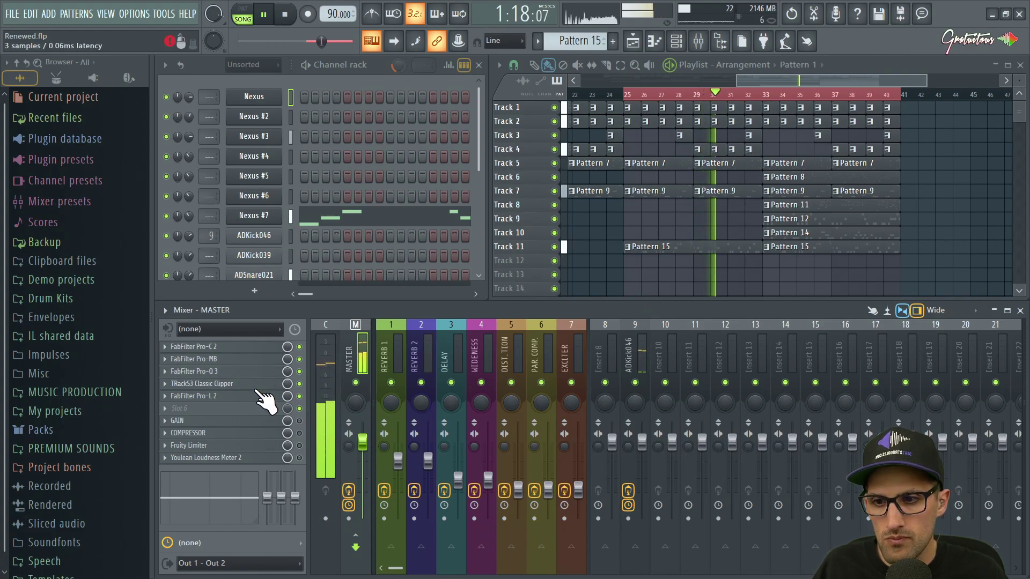
{"action": "left_click", "coordinate": [286, 345]}
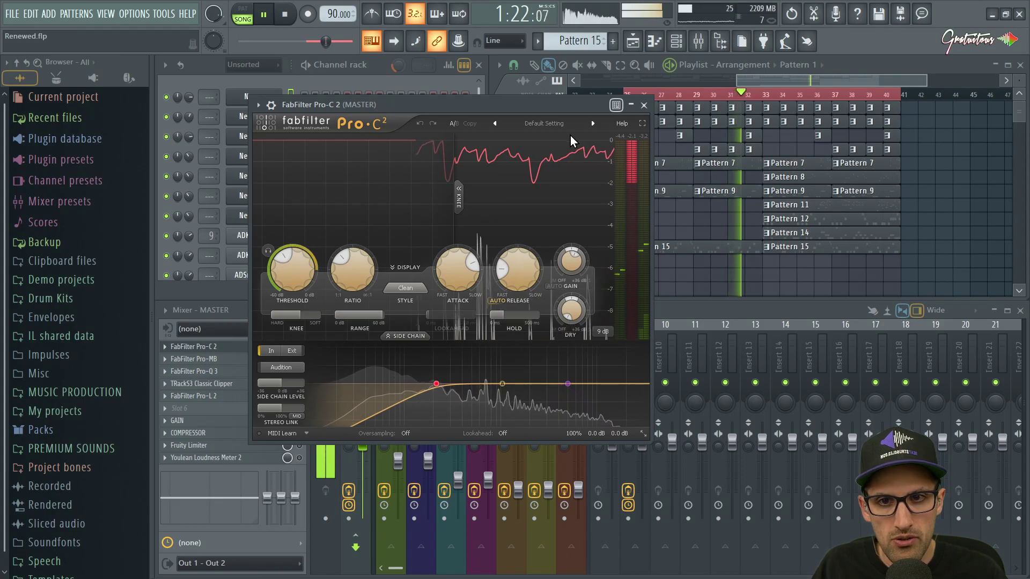
{"action": "key", "text": "Escape"}
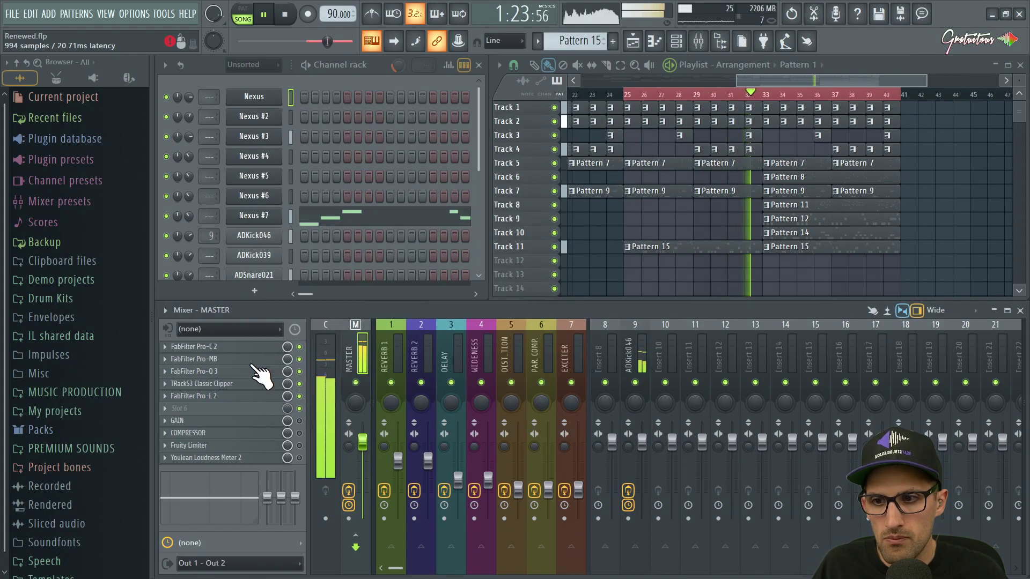
Examine the master's FabFilter Pro-L 2 limiter and TRackS3 Classic Clipper during playback, closing each one
{"action": "left_click", "coordinate": [236, 396]}
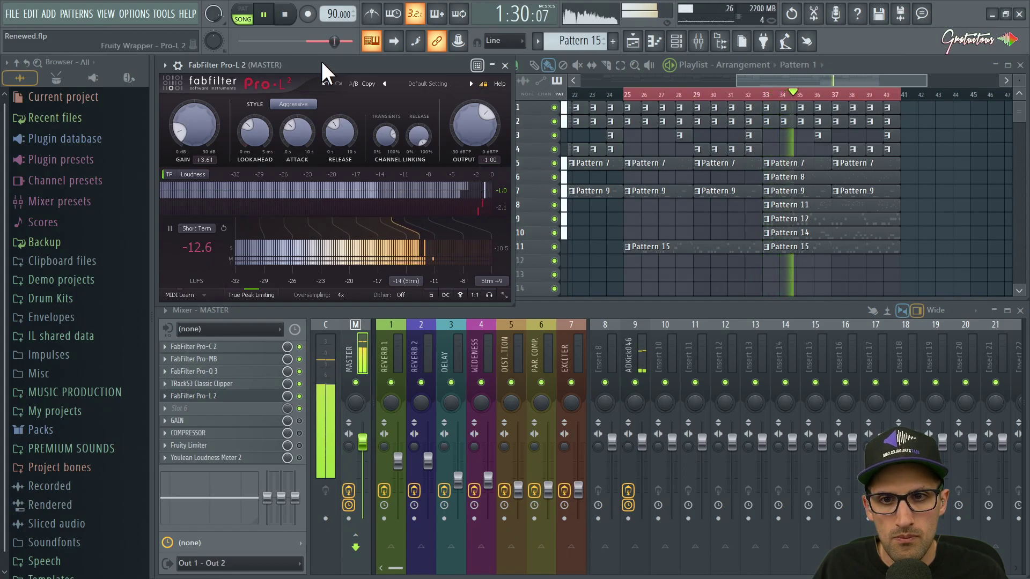
{"action": "key", "text": "Escape"}
{"action": "left_click", "coordinate": [231, 384]}
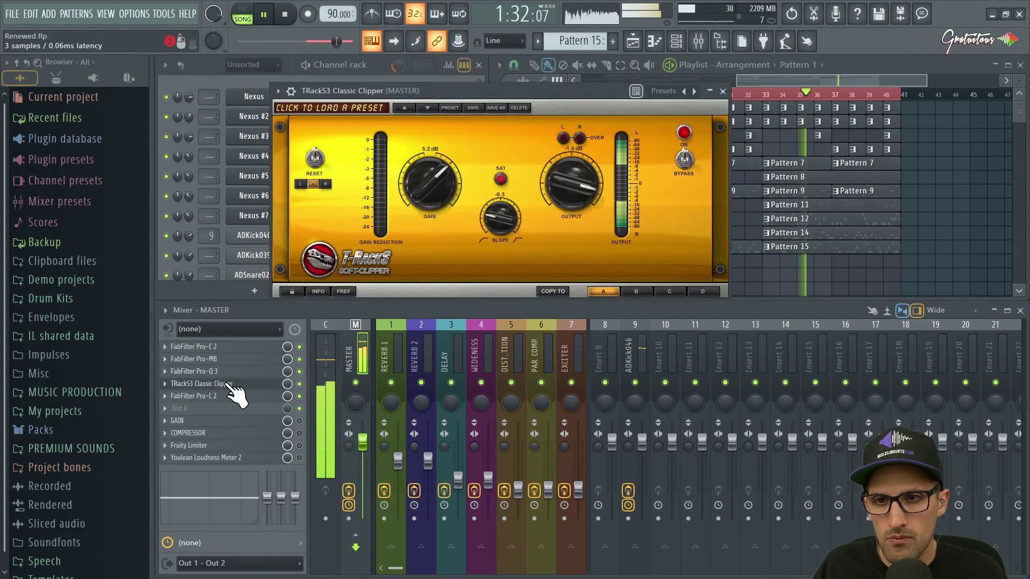
{"action": "left_click_drag", "start_coordinate": [459, 89], "coordinate": [378, 88]}
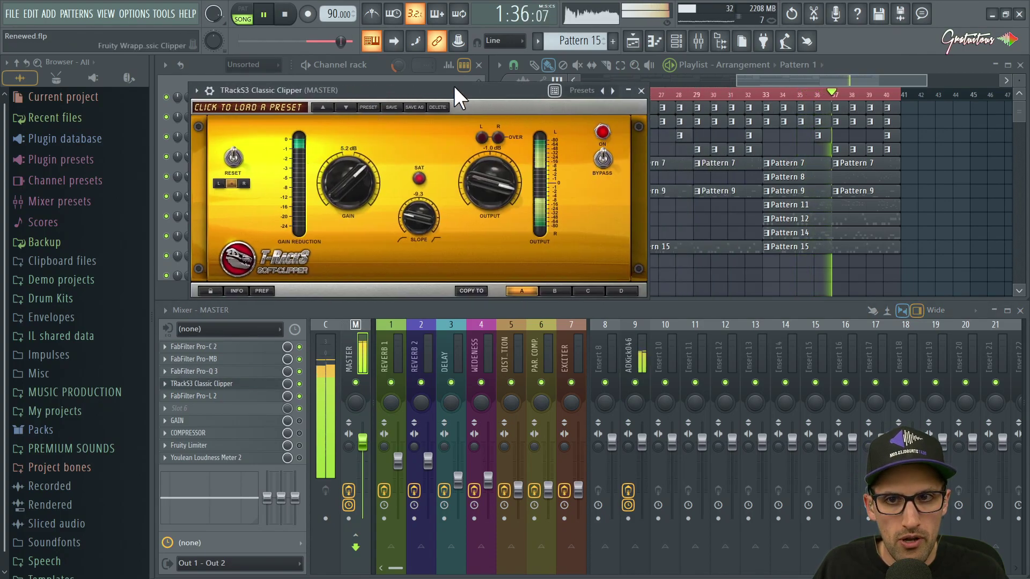
{"action": "key", "text": "Escape"}
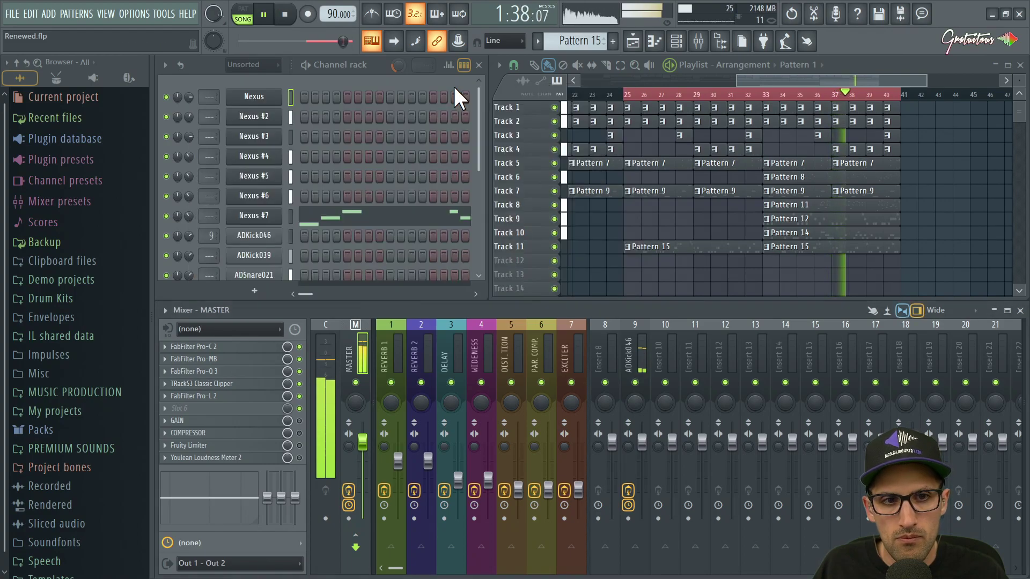
Examine the master's FabFilter Pro-Q 3 equalizer and FabFilter Pro-MB multiband processor during playback, closing each one
{"action": "left_click", "coordinate": [272, 371]}
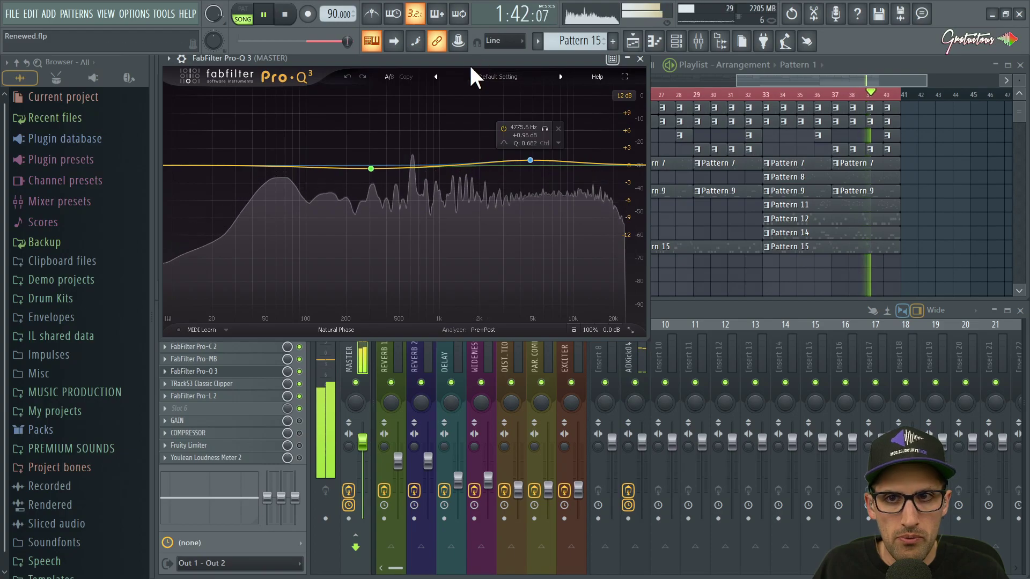
{"action": "key", "text": "Escape"}
{"action": "left_click", "coordinate": [240, 359]}
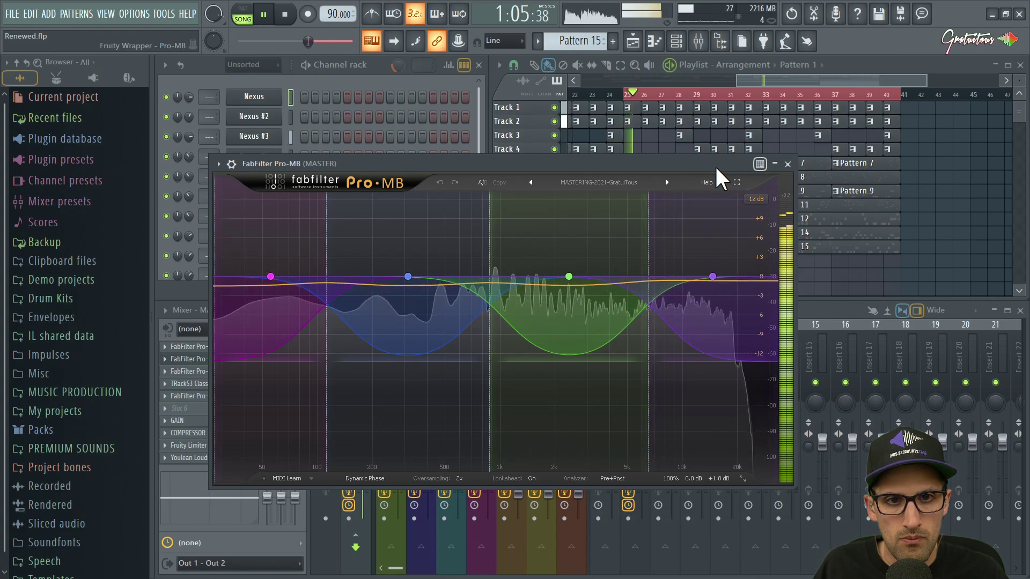
{"action": "key", "text": "Escape"}
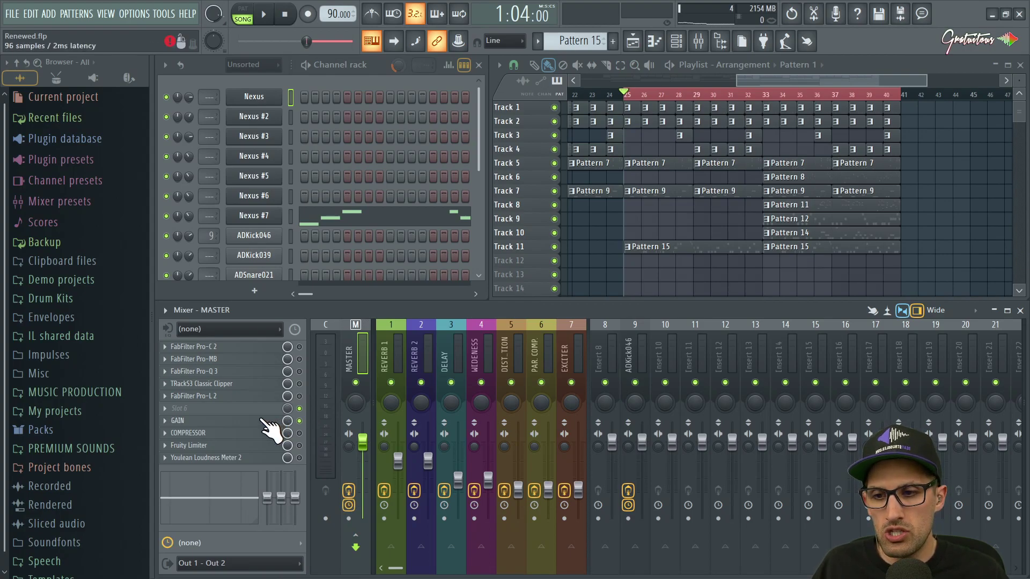
Lower the ceiling of the master's GAIN limiter and reduce its attack, release and sustain while the song plays
{"action": "left_click", "coordinate": [271, 421]}
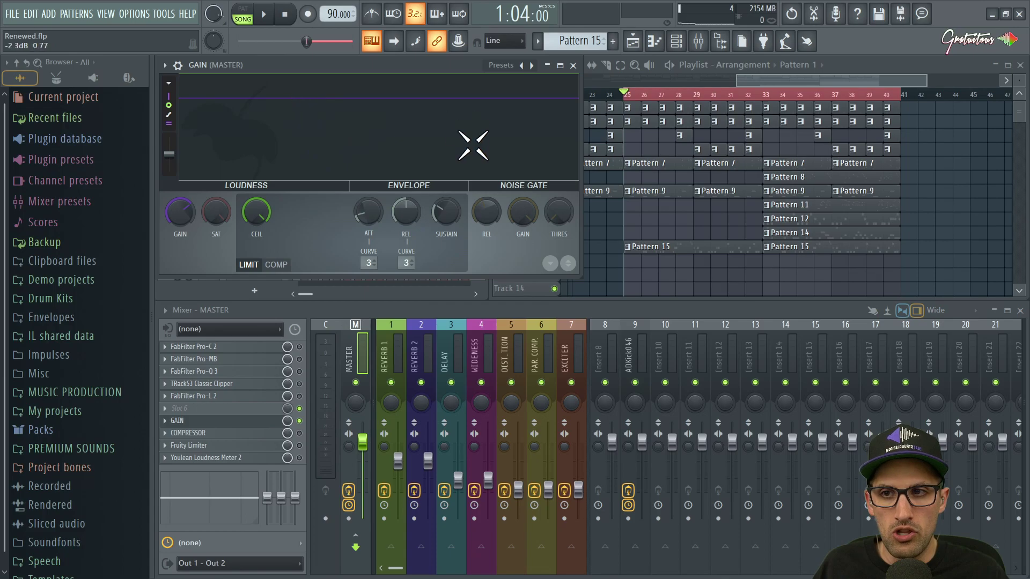
{"action": "left_click_drag", "start_coordinate": [340, 149], "coordinate": [433, 133]}
{"action": "key", "text": "space"}
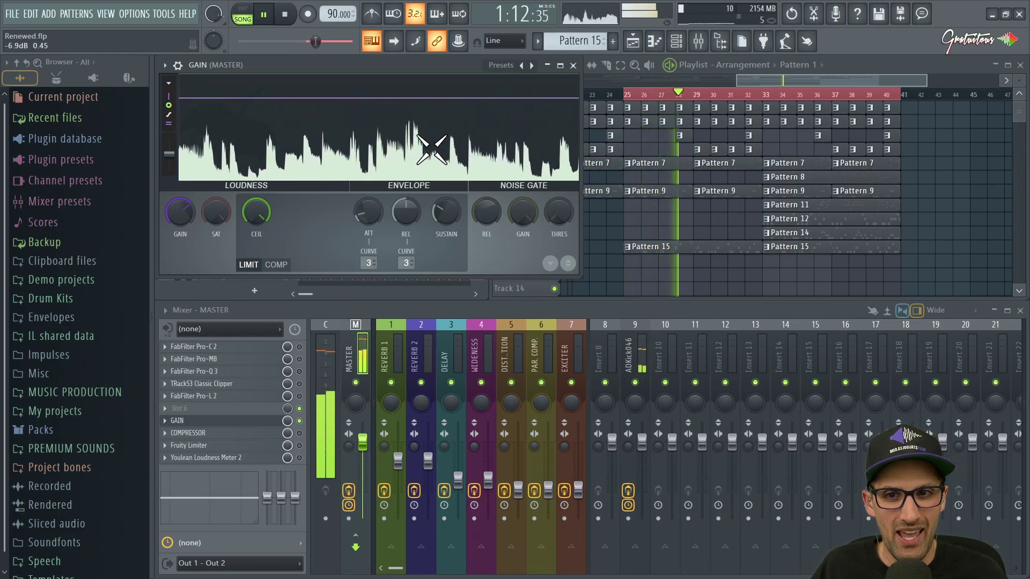
{"action": "mouse_move", "coordinate": [266, 203]}
{"action": "left_mouse_down"}
{"action": "mouse_move", "coordinate": [266, 182]}
{"action": "mouse_move", "coordinate": [266, 220]}
{"action": "left_mouse_up"}
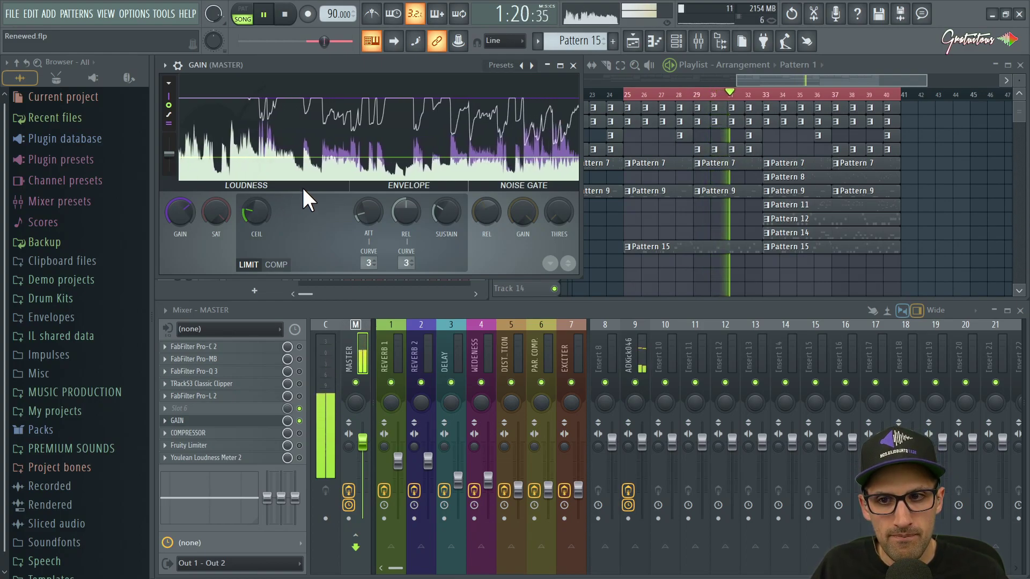
{"action": "mouse_move", "coordinate": [408, 211]}
{"action": "left_mouse_down"}
{"action": "mouse_move", "coordinate": [431, 213]}
{"action": "mouse_move", "coordinate": [411, 216]}
{"action": "left_mouse_up"}
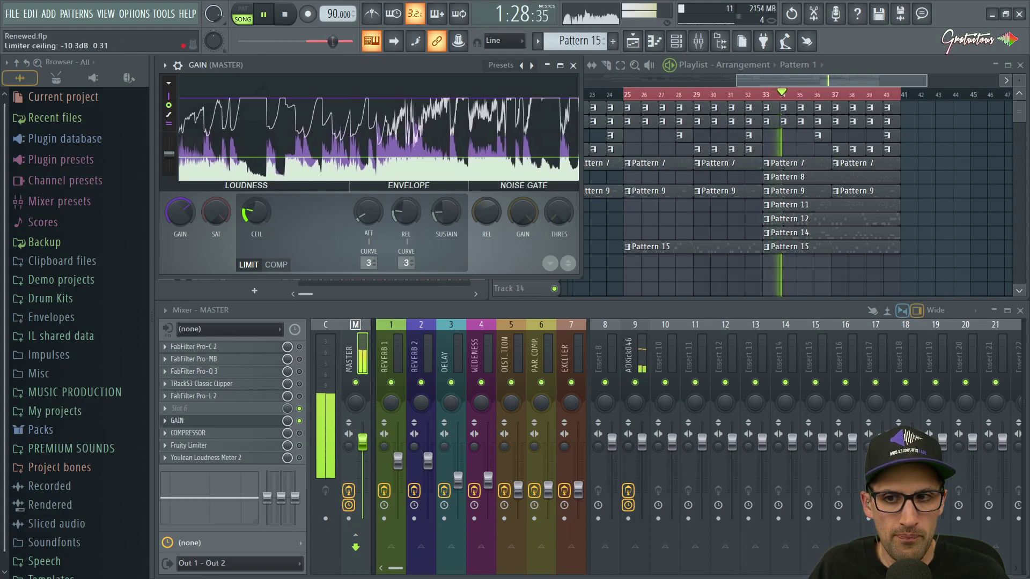
{"action": "left_click_drag", "start_coordinate": [399, 158], "coordinate": [444, 152]}
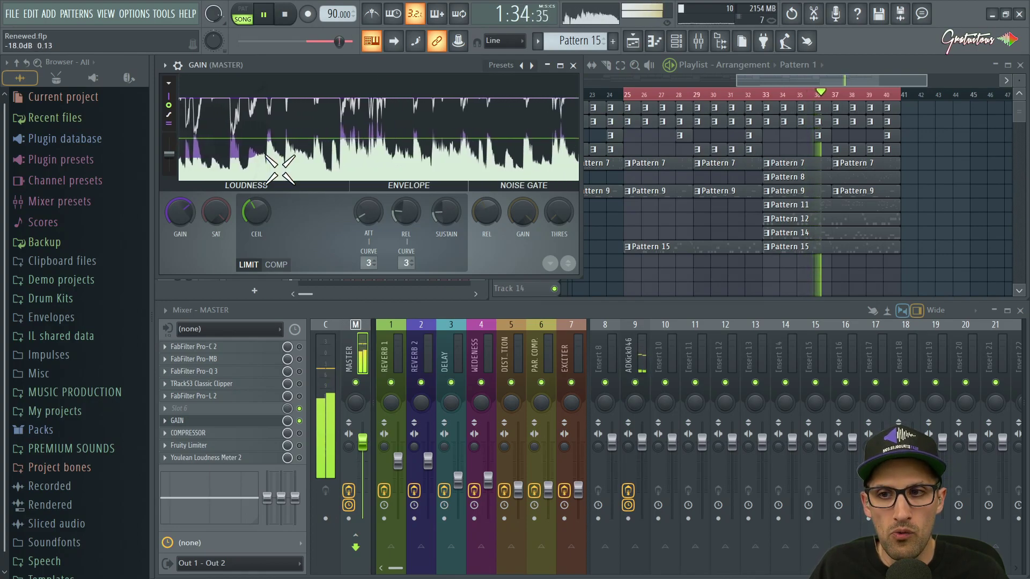
{"action": "key", "text": "space"}
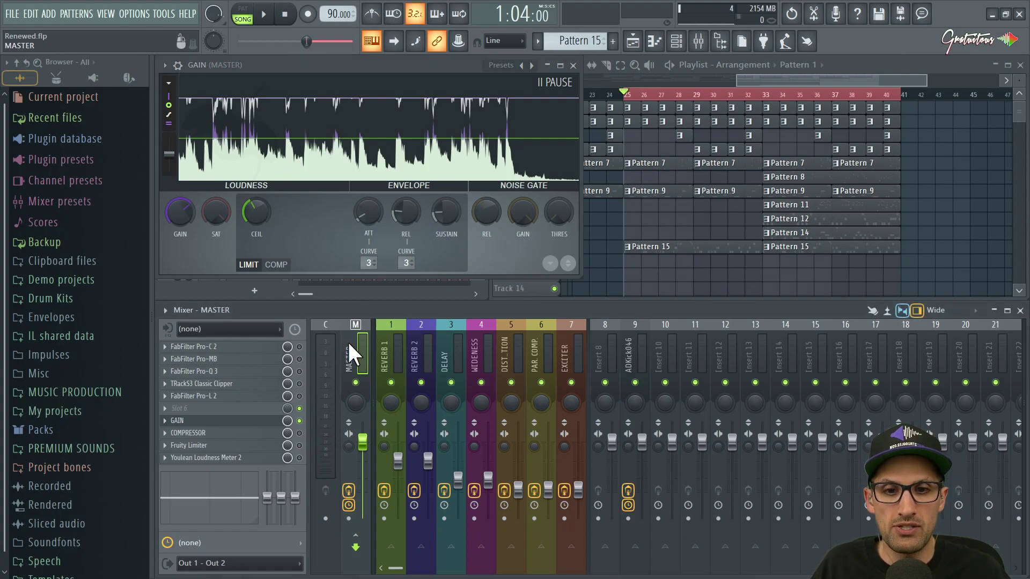
Examine the mixer tracks from insert 8 to insert 18, checking their effect slots and routing to the master
{"action": "left_click_drag", "start_coordinate": [610, 352], "coordinate": [900, 364]}
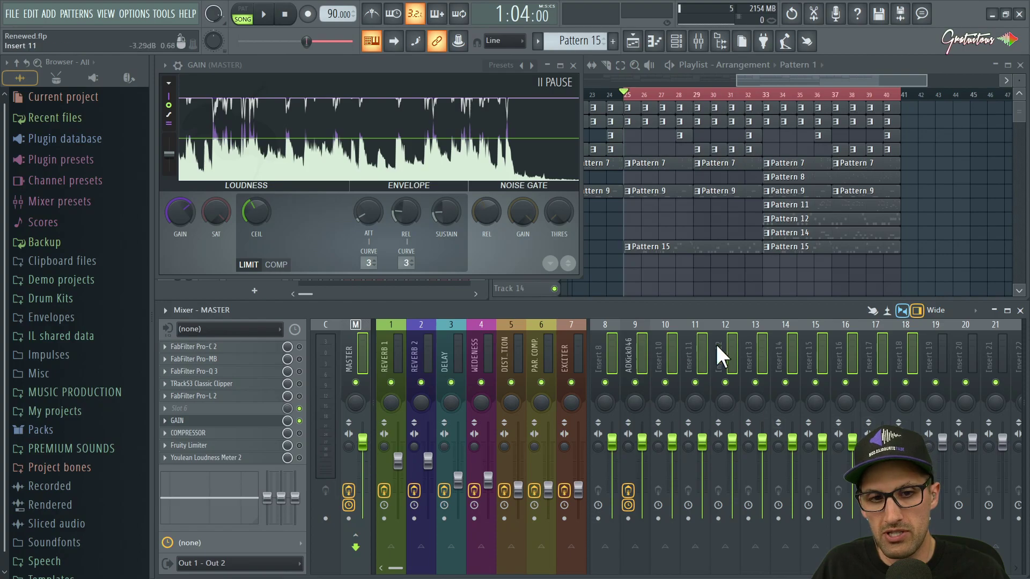
{"action": "left_click", "coordinate": [610, 352]}
{"action": "left_click", "coordinate": [636, 346]}
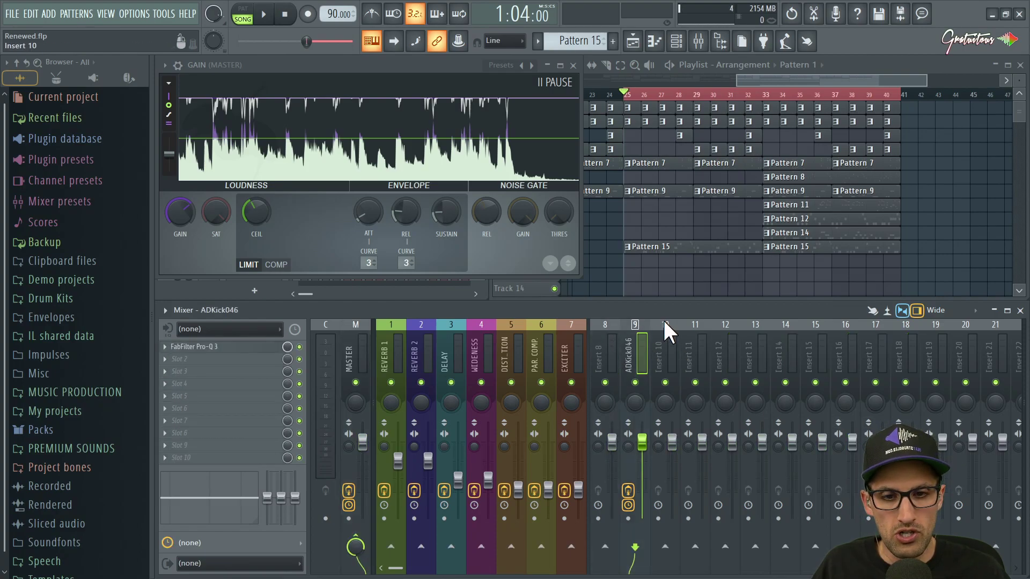
{"action": "left_click", "coordinate": [670, 353]}
{"action": "left_click", "coordinate": [698, 343]}
{"action": "left_click", "coordinate": [749, 339]}
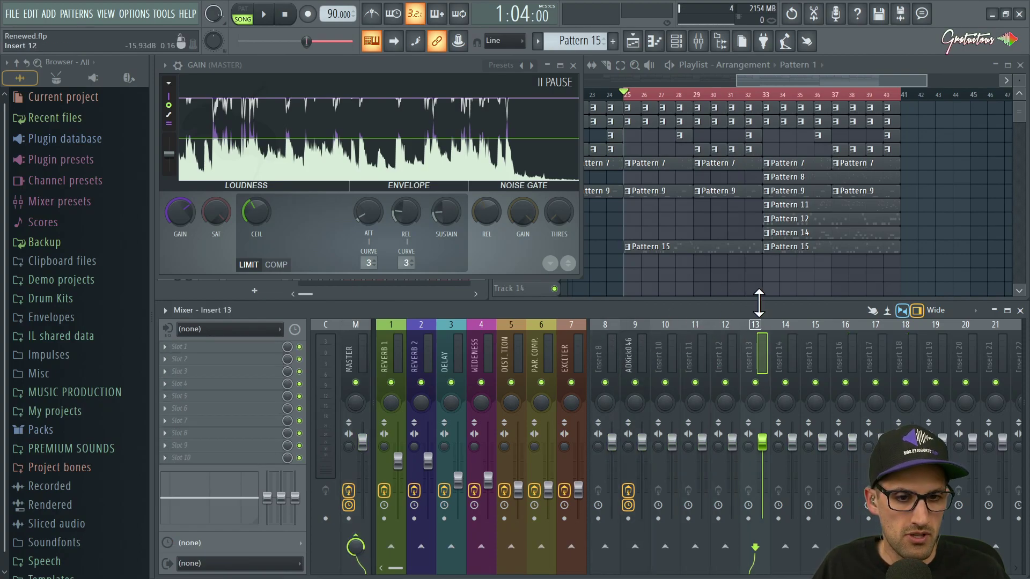
{"action": "left_click", "coordinate": [726, 342]}
{"action": "left_click", "coordinate": [603, 346]}
{"action": "left_click", "coordinate": [655, 353]}
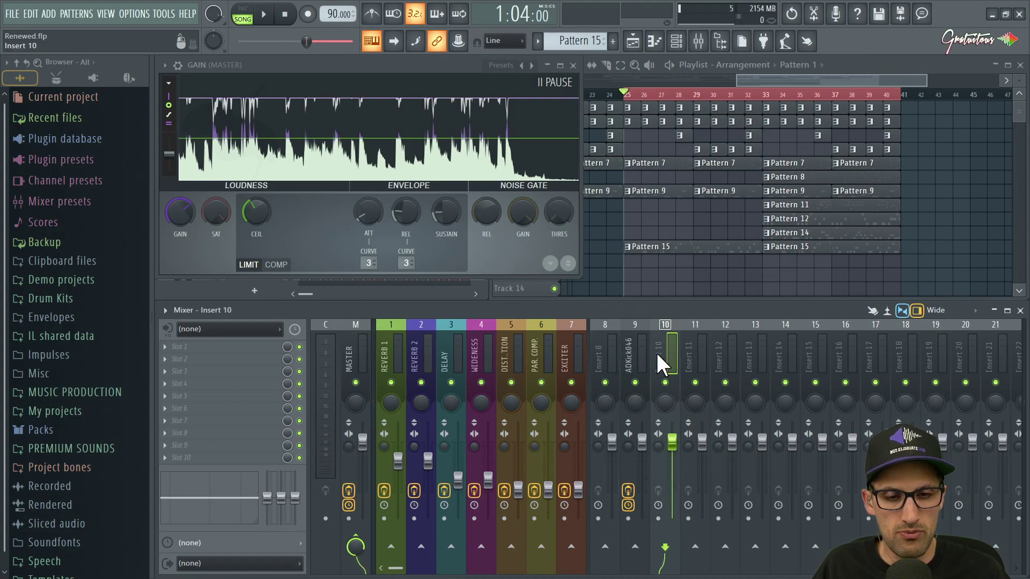
{"action": "left_click", "coordinate": [724, 343]}
{"action": "left_click", "coordinate": [775, 341]}
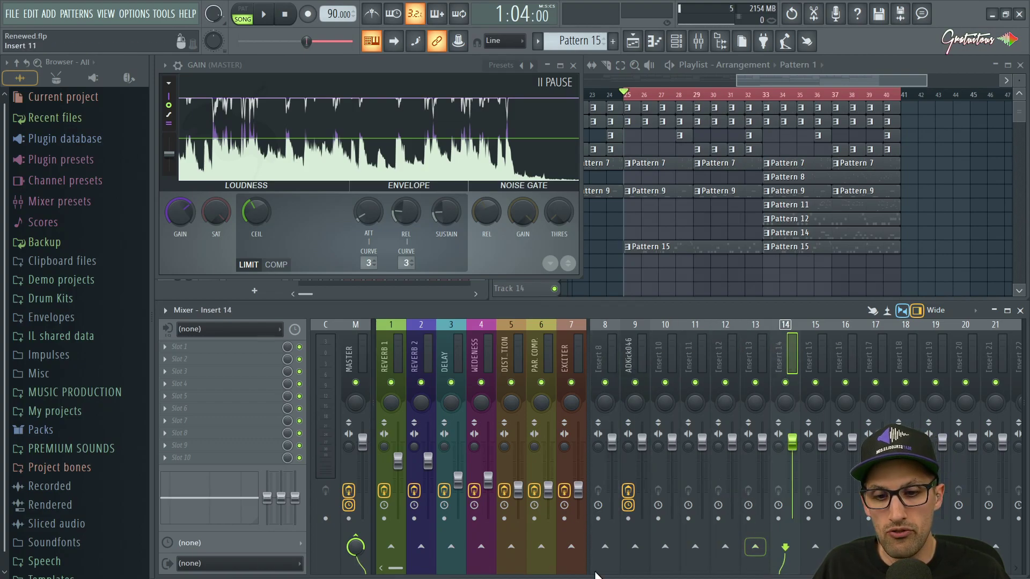
{"action": "left_click", "coordinate": [754, 365]}
{"action": "left_click", "coordinate": [732, 362]}
Compare the master's effect chain and audio output with insert 15, the ADKick046 track and insert 8
{"action": "left_click", "coordinate": [356, 369]}
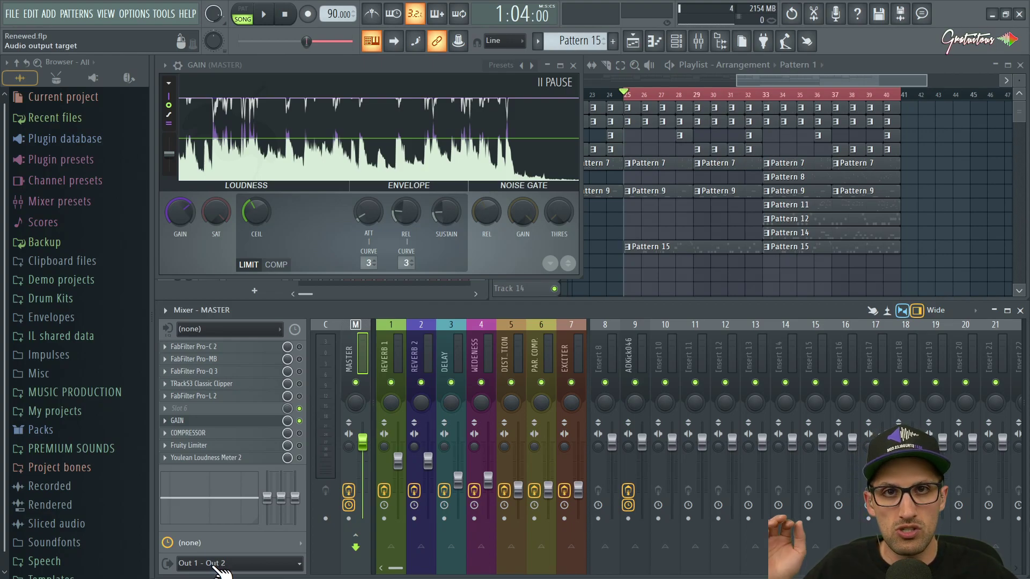
{"action": "left_click_drag", "start_coordinate": [638, 354], "coordinate": [821, 350]}
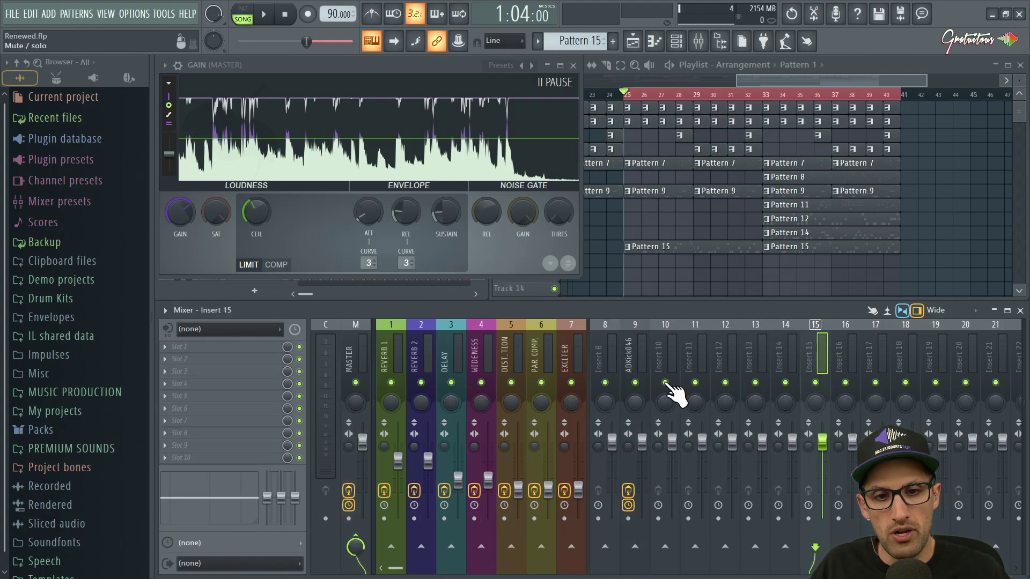
{"action": "left_click", "coordinate": [643, 357]}
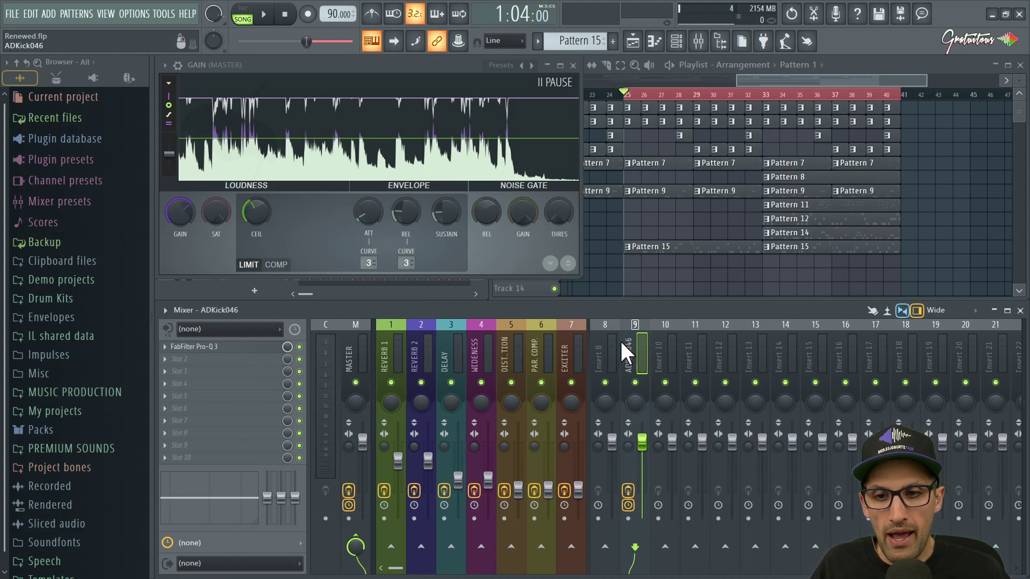
{"action": "left_click", "coordinate": [599, 346]}
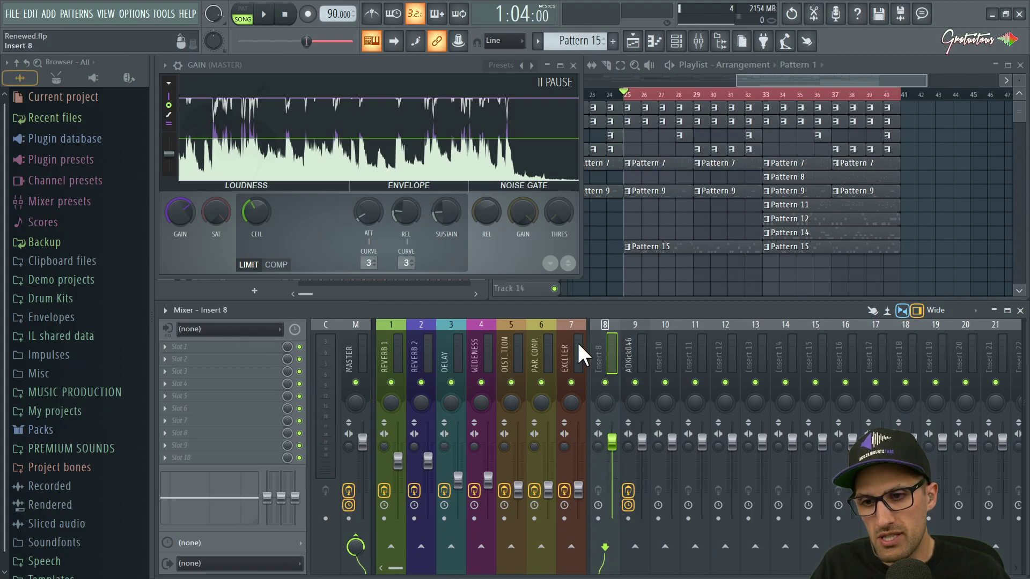
View the COMP and LIMIT modes of the master's GAIN limiter, and open Youlean Loudness Meter 2 on the master
{"action": "left_click", "coordinate": [351, 348]}
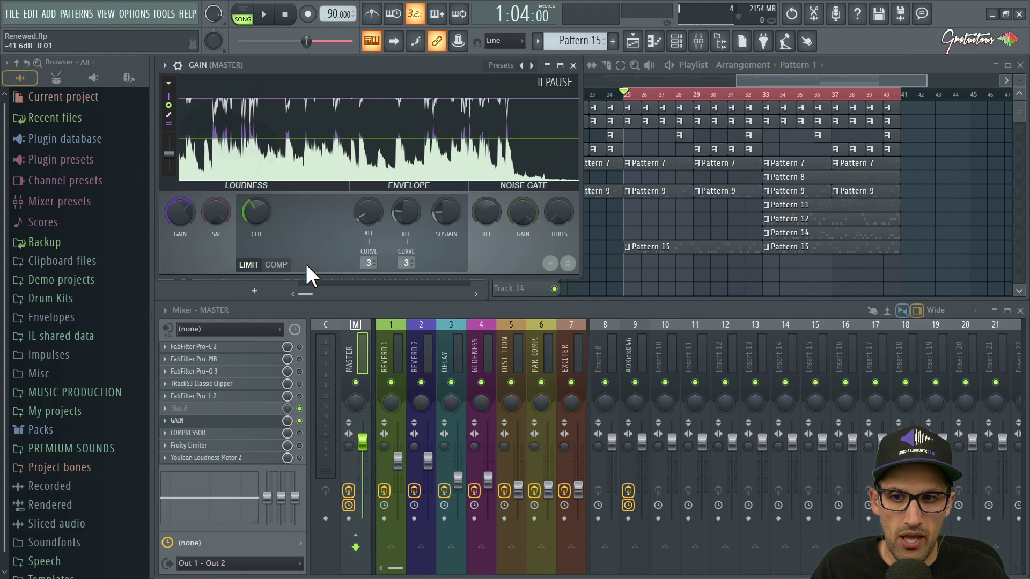
{"action": "left_click", "coordinate": [276, 265]}
{"action": "left_click", "coordinate": [248, 264]}
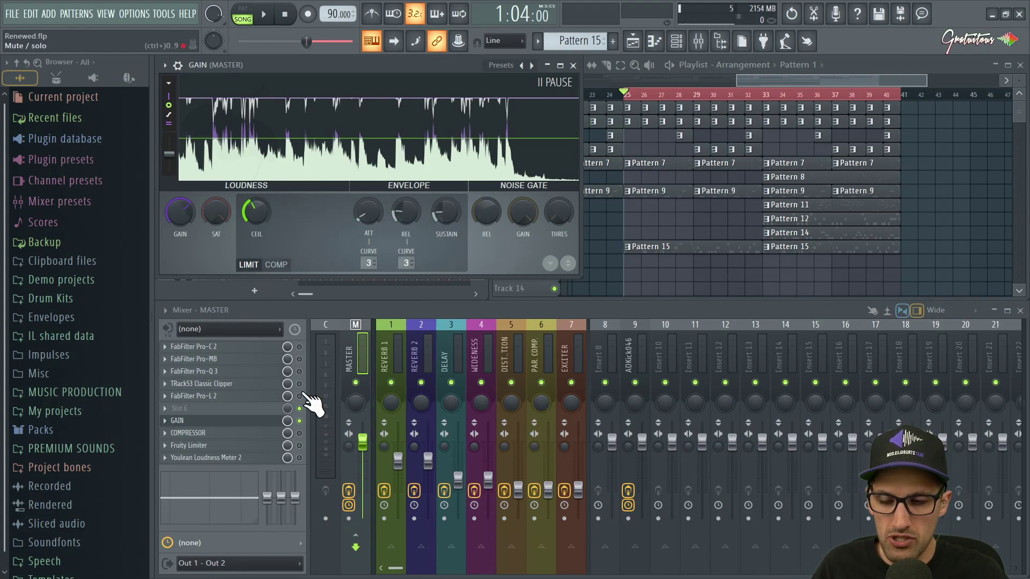
{"action": "left_click", "coordinate": [232, 459]}
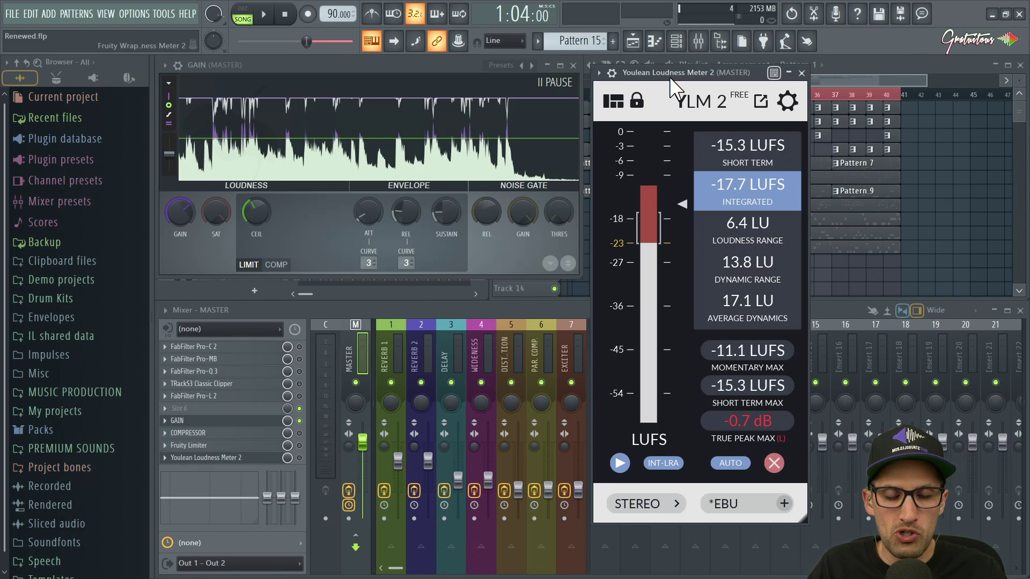
Outline the song section from bar 25 to bar 32 in the playlist, and return to the Youlean loudness meter
{"action": "left_click_drag", "start_coordinate": [670, 76], "coordinate": [663, 68]}
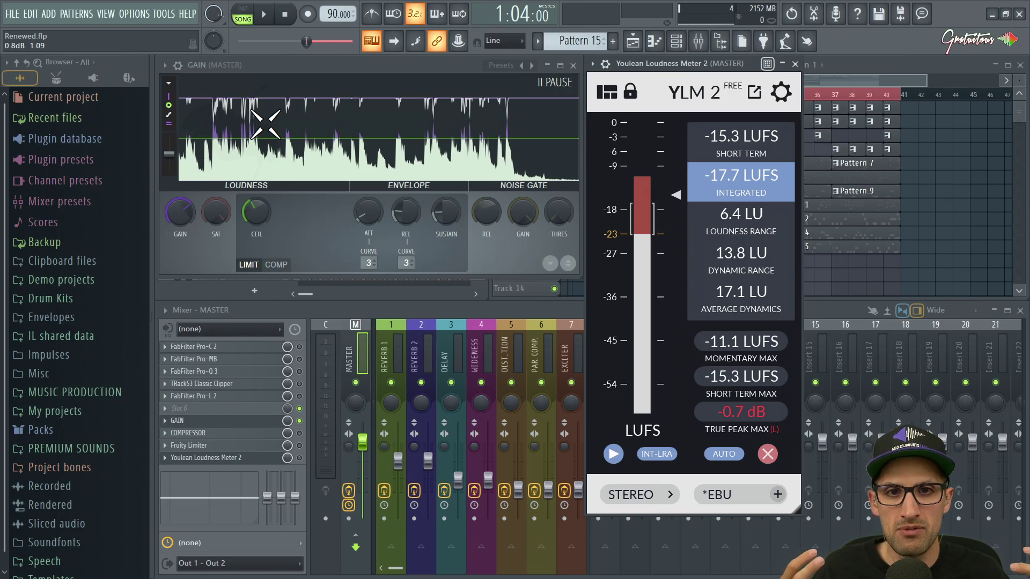
{"action": "left_click", "coordinate": [868, 62]}
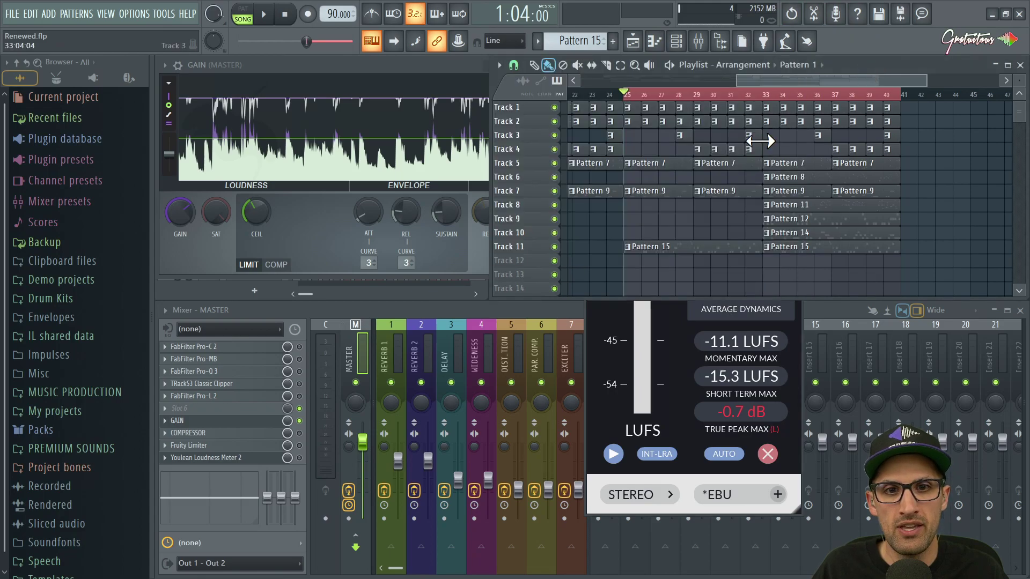
{"action": "left_click_drag", "start_coordinate": [752, 292], "coordinate": [609, 103]}
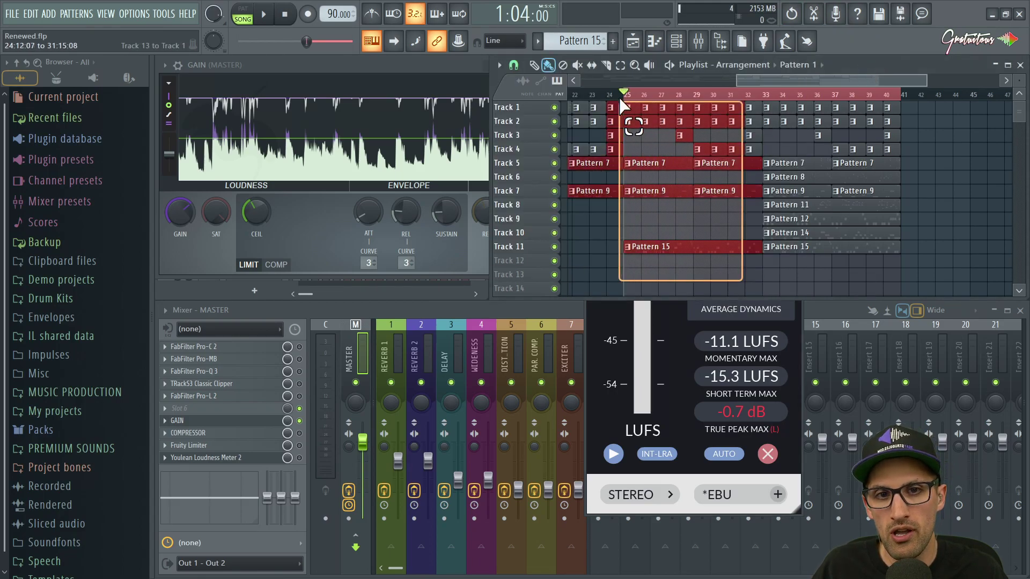
{"action": "left_click_drag", "start_coordinate": [907, 285], "coordinate": [919, 175]}
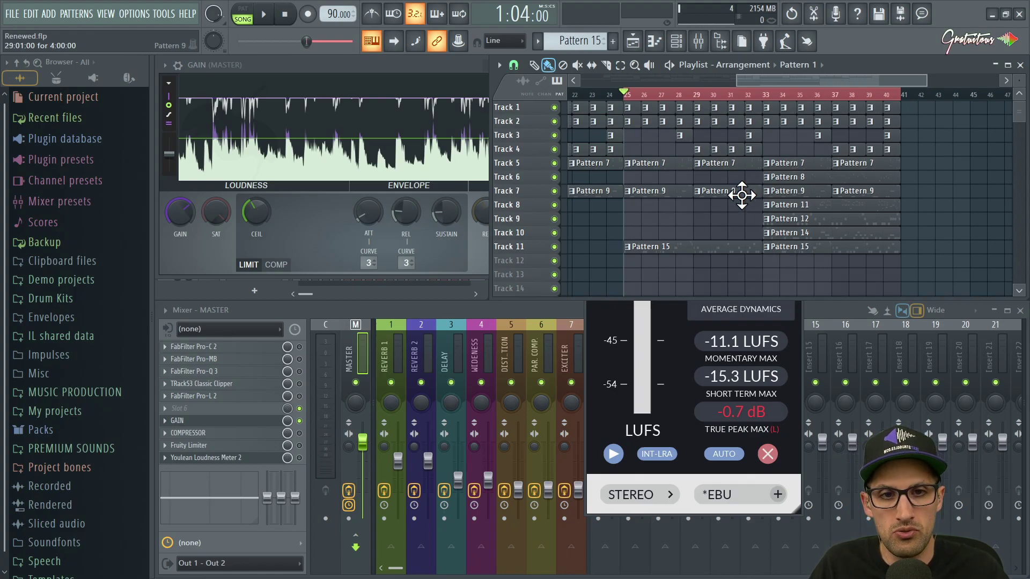
{"action": "left_click_drag", "start_coordinate": [751, 281], "coordinate": [642, 107]}
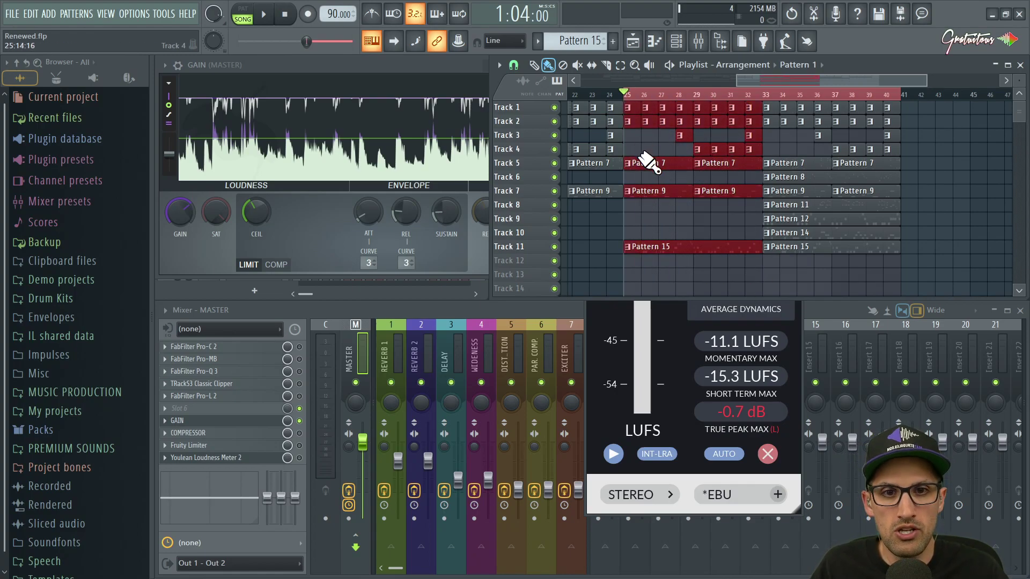
{"action": "left_click", "coordinate": [646, 154]}
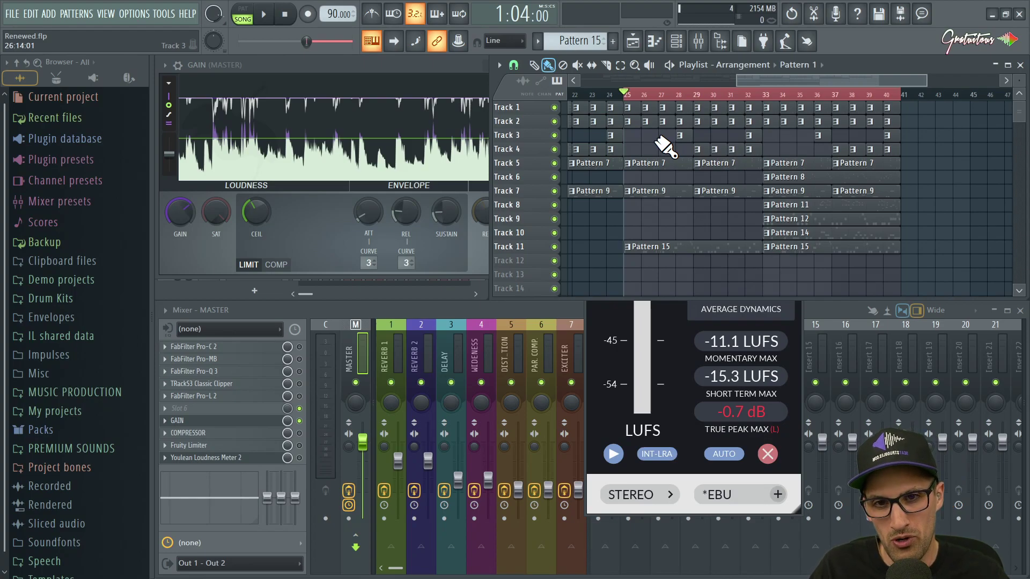
{"action": "left_click", "coordinate": [610, 336]}
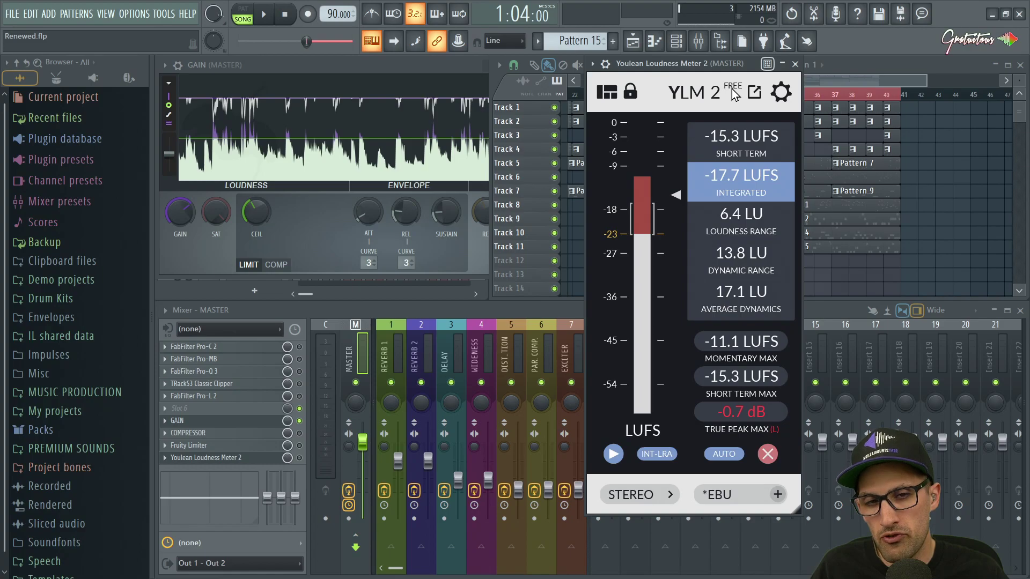
Open FabFilter Pro-L 2 on the master, view its meter scale options including Loudness, and close the plugin
{"action": "left_click", "coordinate": [218, 397]}
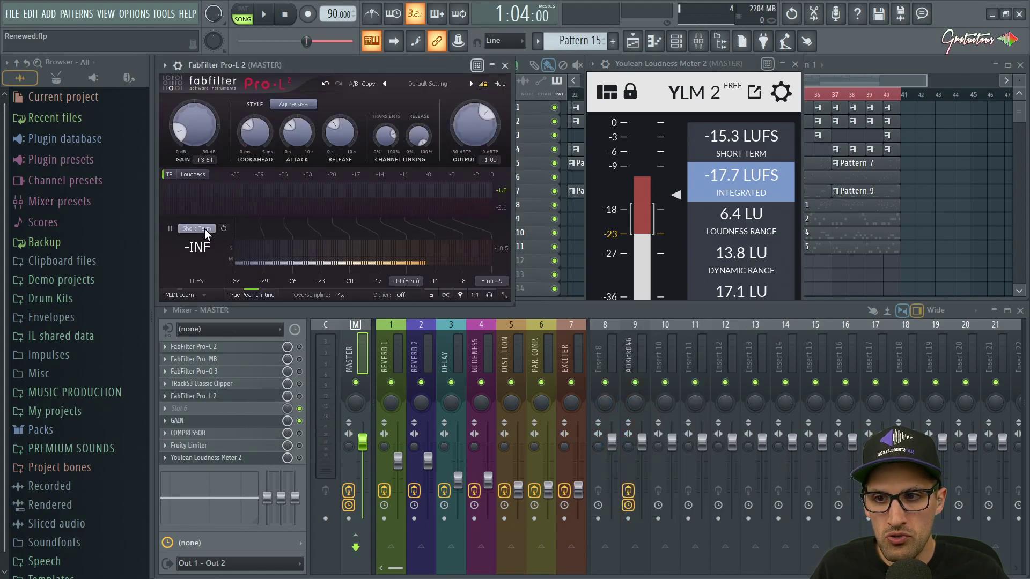
{"action": "left_click", "coordinate": [203, 174]}
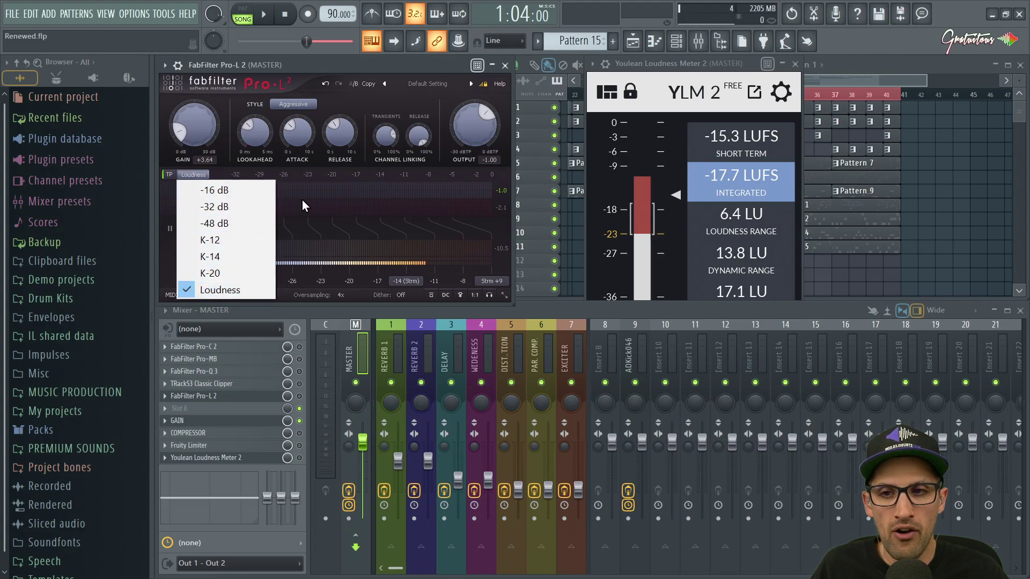
{"action": "left_click", "coordinate": [338, 171]}
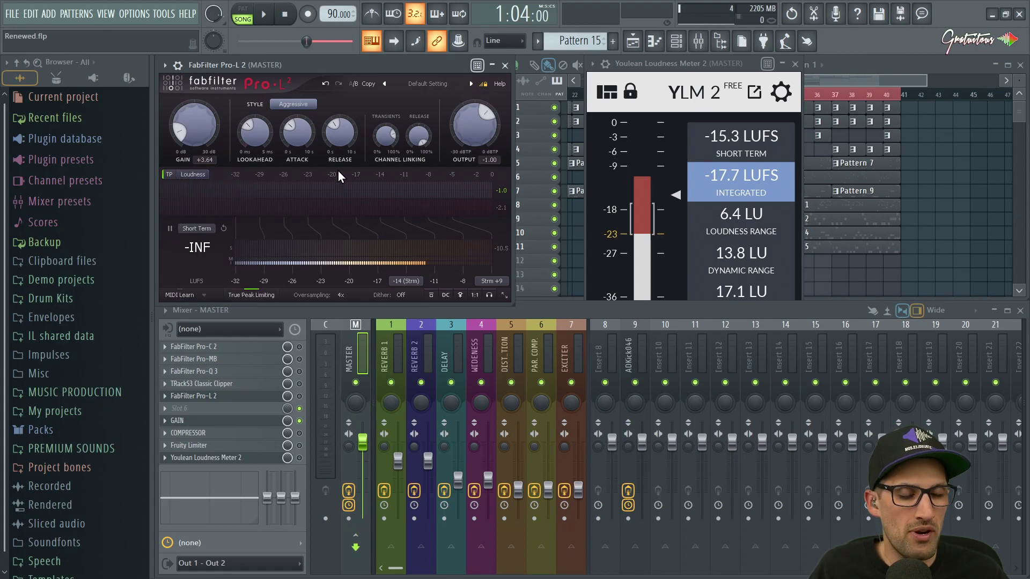
{"action": "left_click", "coordinate": [505, 65]}
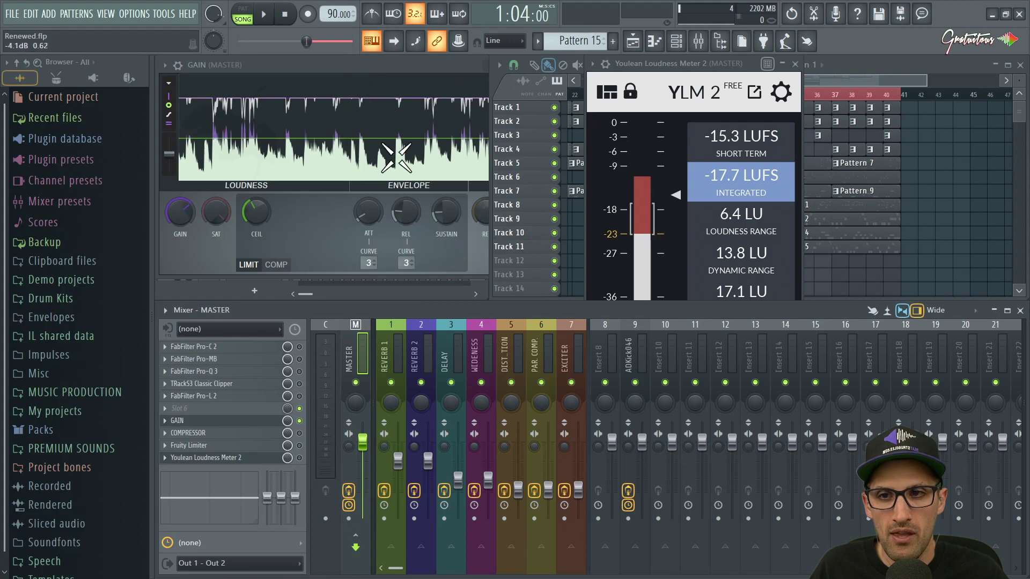
Close the Youlean meter and raise the GAIN limiter's ceiling to its maximum while playing the song briefly
{"action": "left_click", "coordinate": [660, 69]}
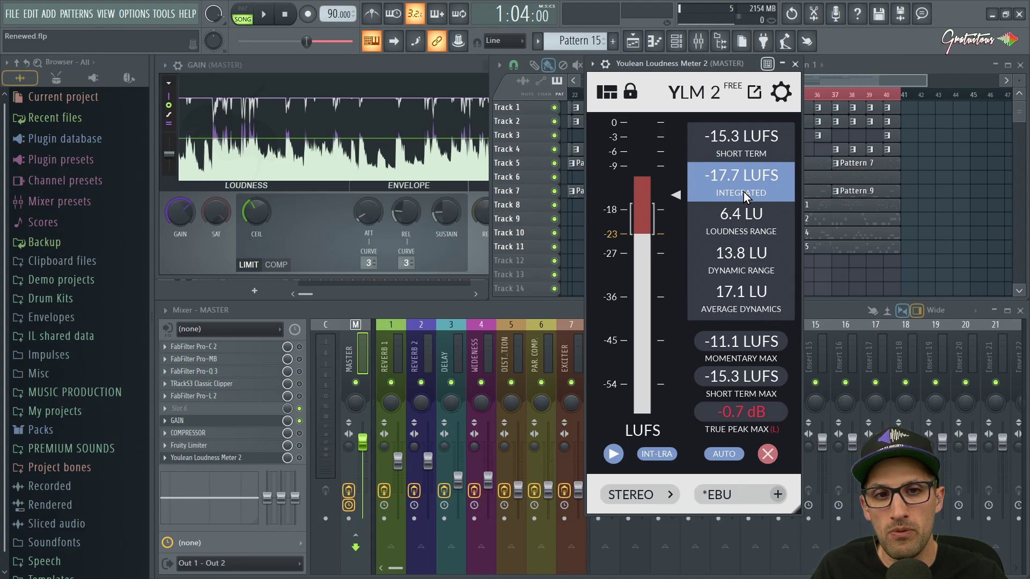
{"action": "left_click", "coordinate": [374, 217]}
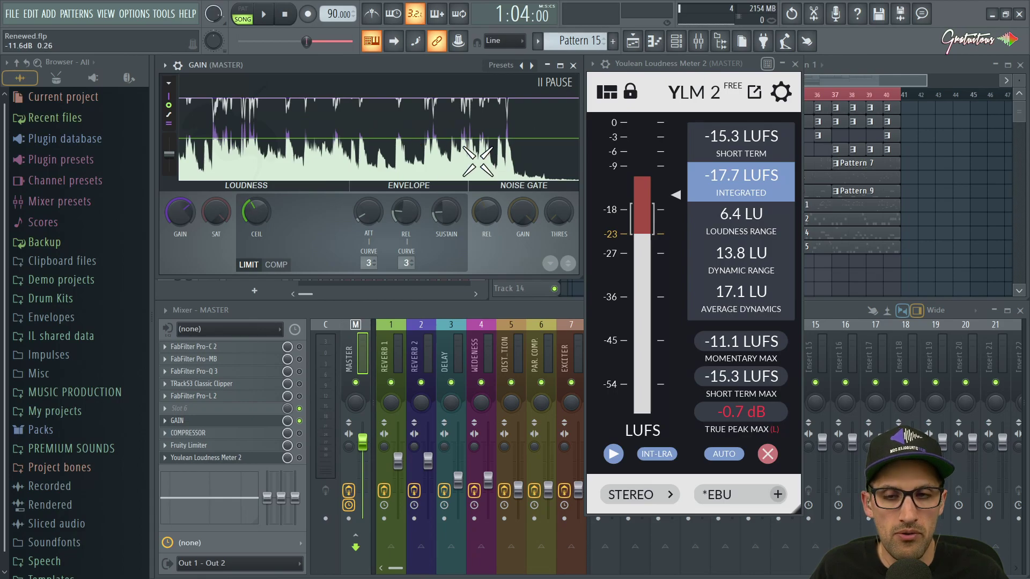
{"action": "left_click", "coordinate": [661, 66]}
{"action": "key", "text": "Escape"}
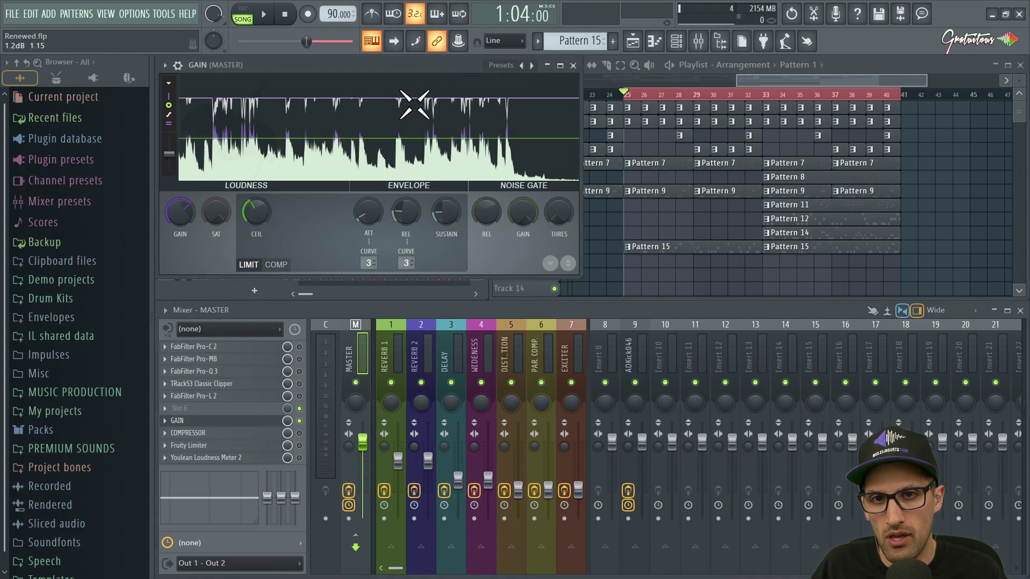
{"action": "key", "text": "space"}
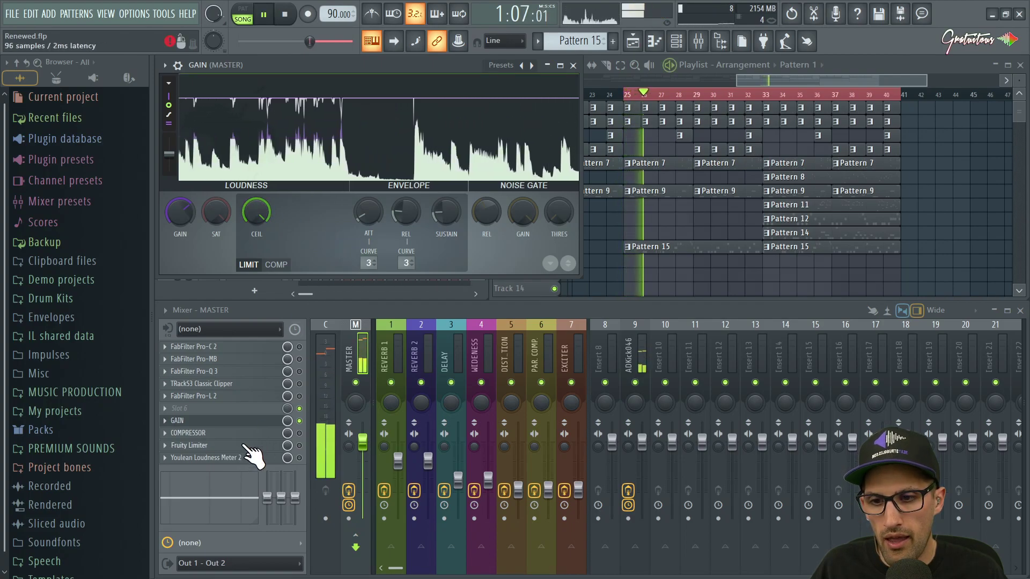
{"action": "key", "text": "space"}
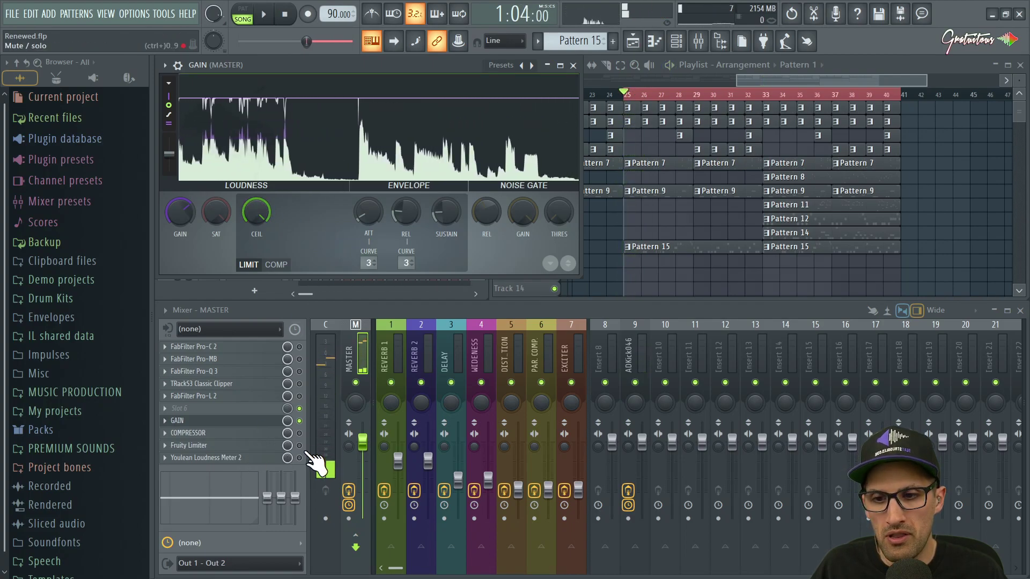
Rename the Fruity Limiter in the master's effect chain as LIMITER
{"action": "left_click", "coordinate": [217, 458]}
{"action": "left_click", "coordinate": [217, 458]}
{"action": "key", "text": "F2"}
{"action": "key", "text": "BackSpace"}
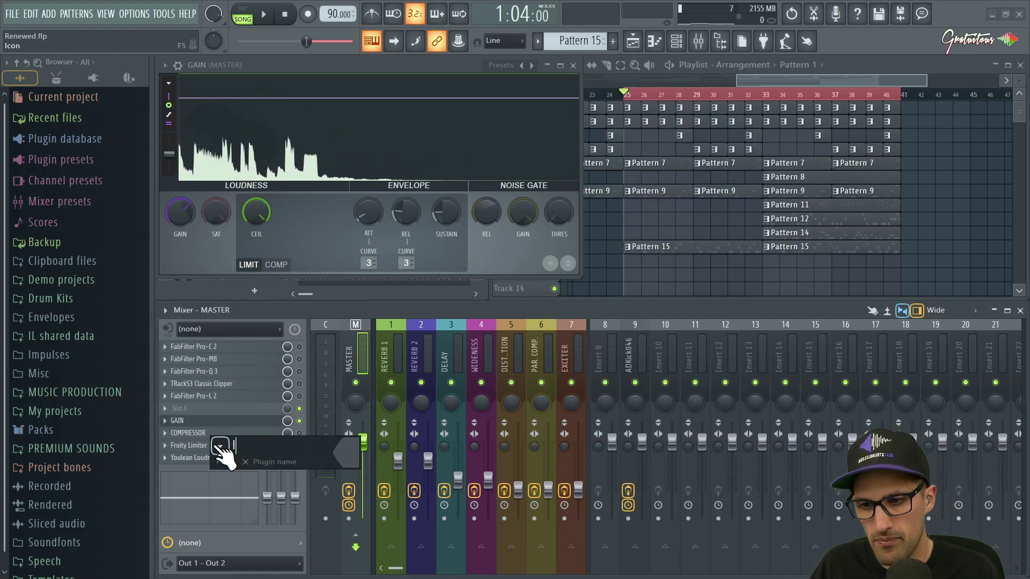
{"action": "type", "text": "LIMITER"}
{"action": "key", "text": "Return"}
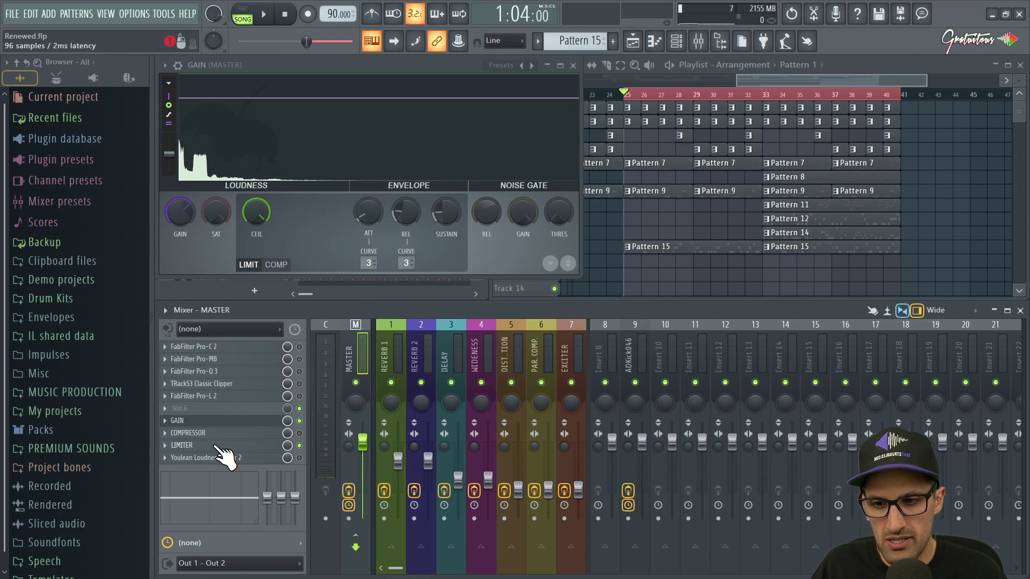
Open LIMITER beside the GAIN window and set its ceiling to -1.0 dB
{"action": "left_click", "coordinate": [216, 446]}
{"action": "left_click_drag", "start_coordinate": [286, 290], "coordinate": [713, 64]}
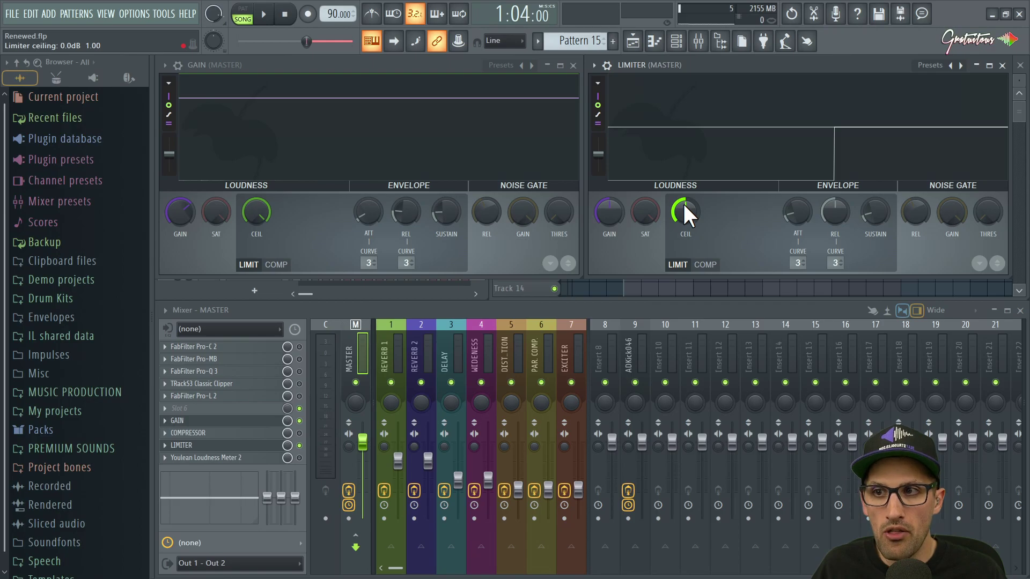
{"action": "left_click_drag", "start_coordinate": [688, 204], "coordinate": [688, 211]}
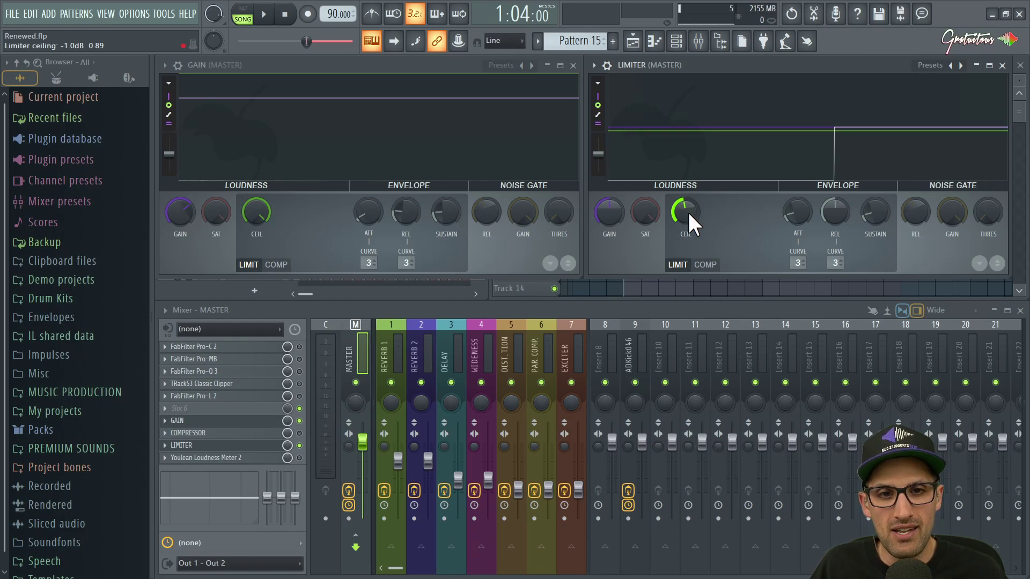
{"action": "left_click_drag", "start_coordinate": [687, 210], "coordinate": [687, 215]}
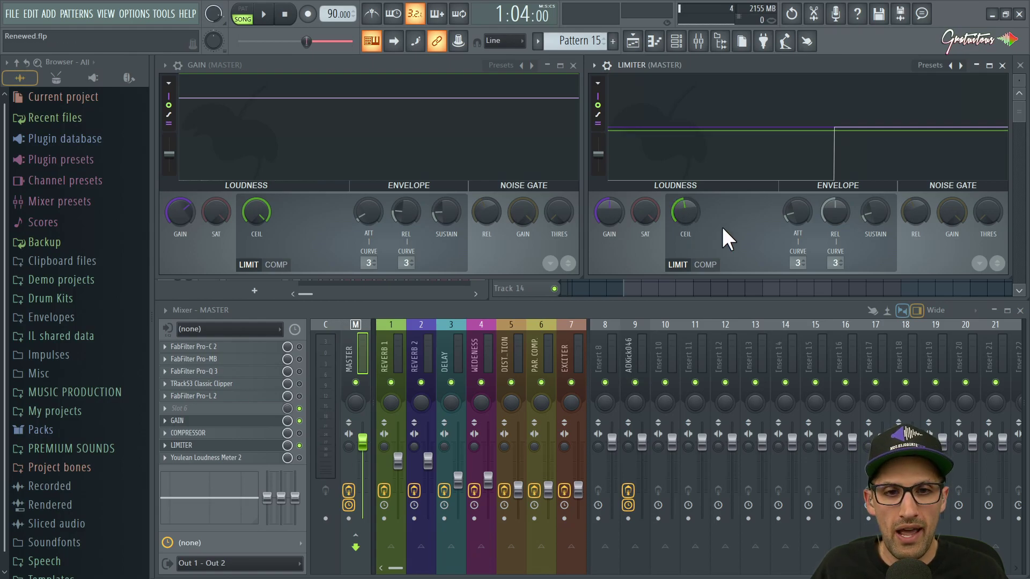
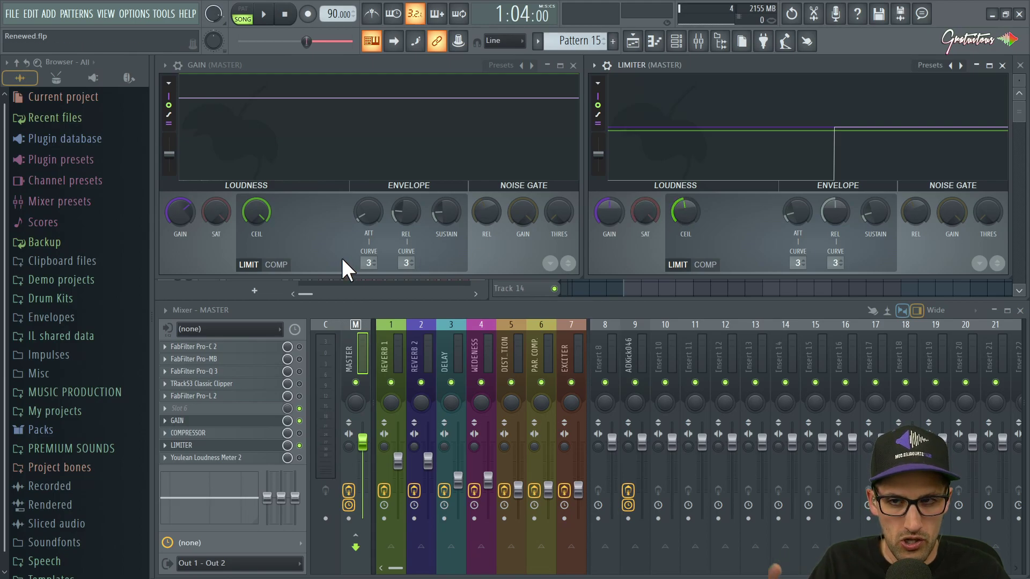
Arrange LIMITER below GAIN with the Youlean meter beside them, and raise GAIN's gain while the song plays
{"action": "key", "text": "space"}
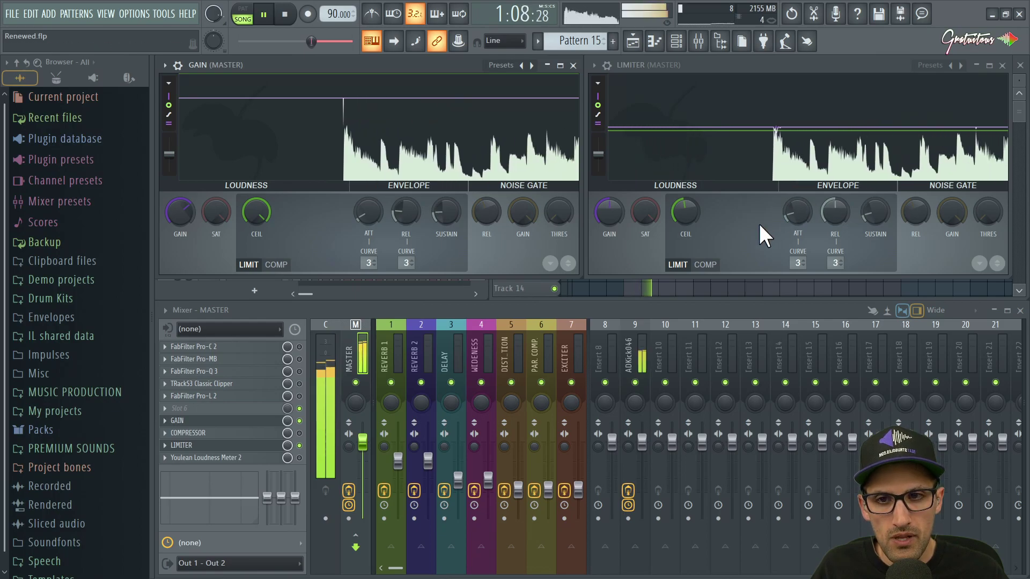
{"action": "left_click_drag", "start_coordinate": [735, 64], "coordinate": [314, 282]}
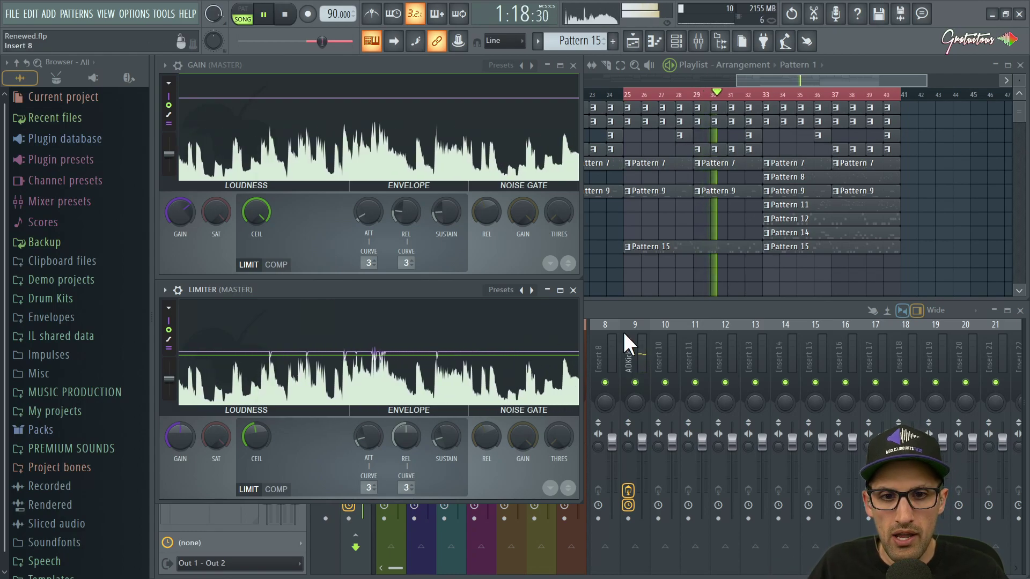
{"action": "left_click", "coordinate": [637, 322]}
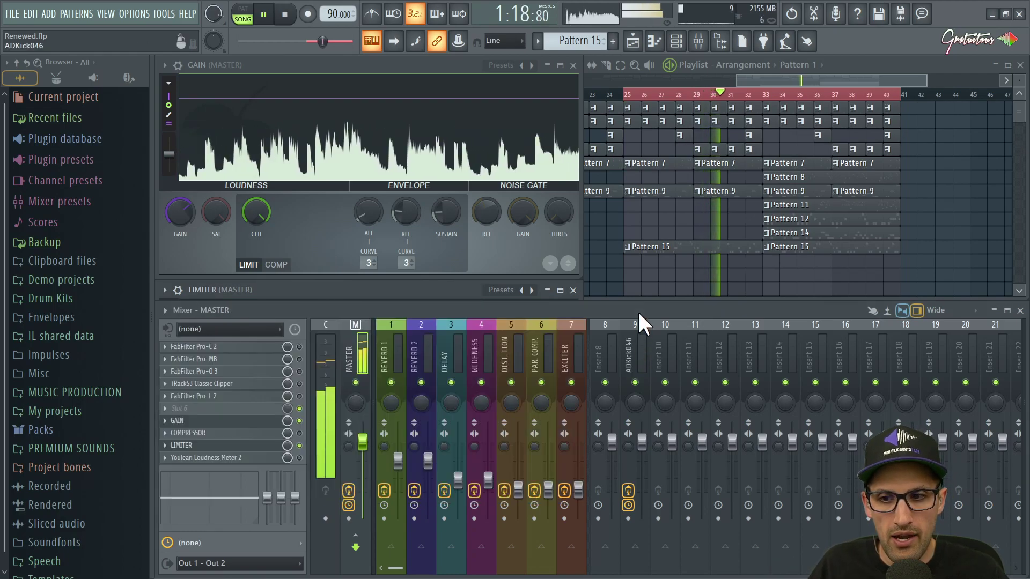
{"action": "left_click", "coordinate": [276, 459]}
{"action": "left_click", "coordinate": [306, 290]}
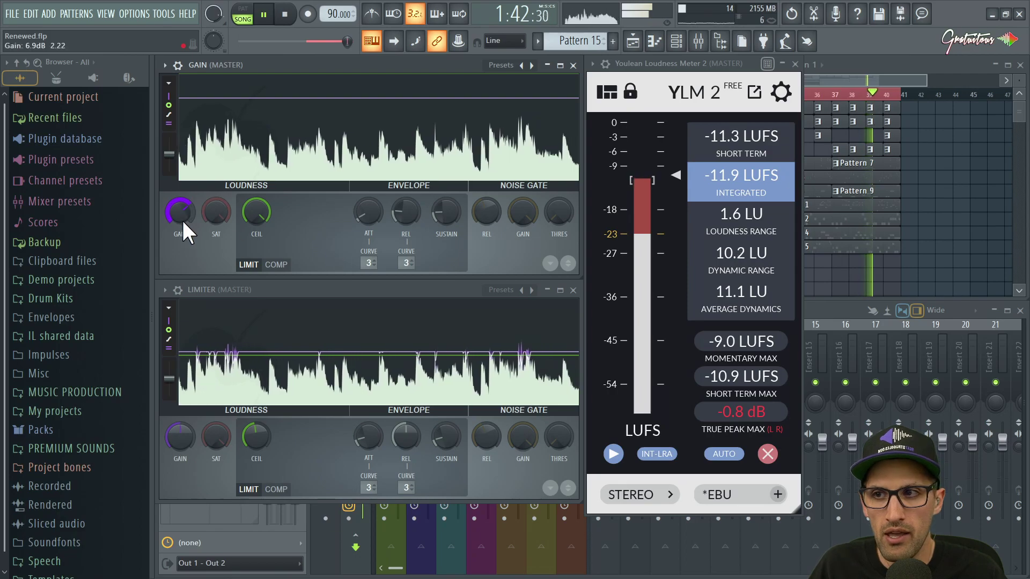
{"action": "scroll", "coordinate": [191, 217], "scroll_direction": "up", "scroll_amount": 2}
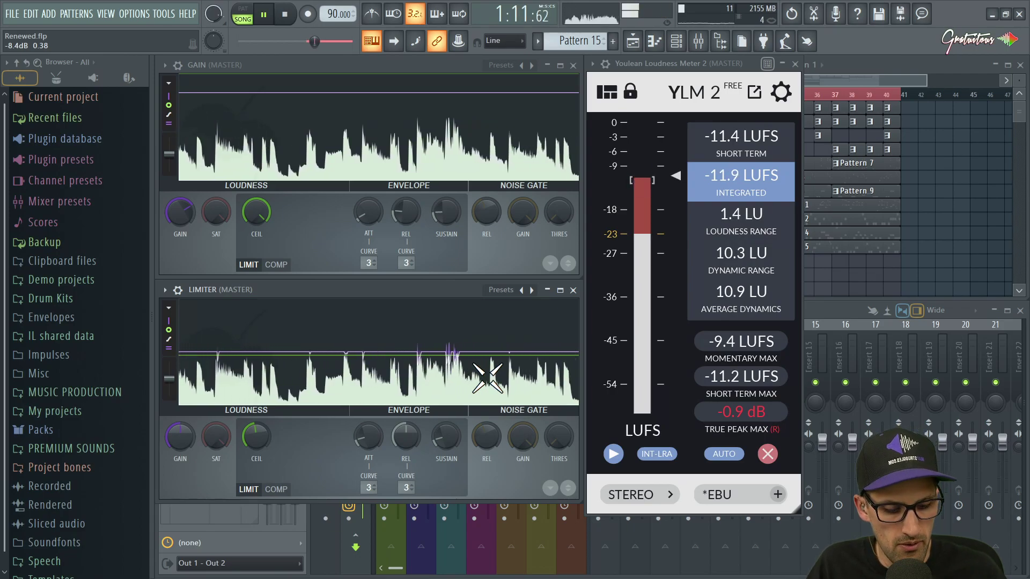
Move the Youlean meter lower to uncover the playlist timeline, and play the song from 1:28:00
{"action": "key", "text": "space"}
{"action": "left_click_drag", "start_coordinate": [690, 63], "coordinate": [690, 131]}
{"action": "left_click", "coordinate": [762, 95]}
{"action": "key", "text": "space"}
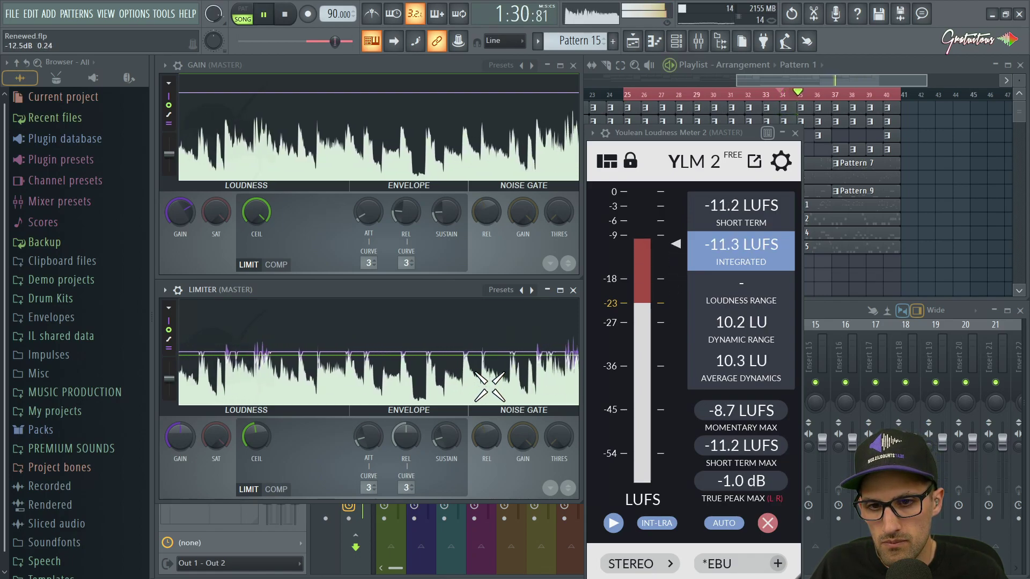
Lower LIMITER's attack and release times, replaying the section from 1:28:00 between adjustments
{"action": "key", "text": "space"}
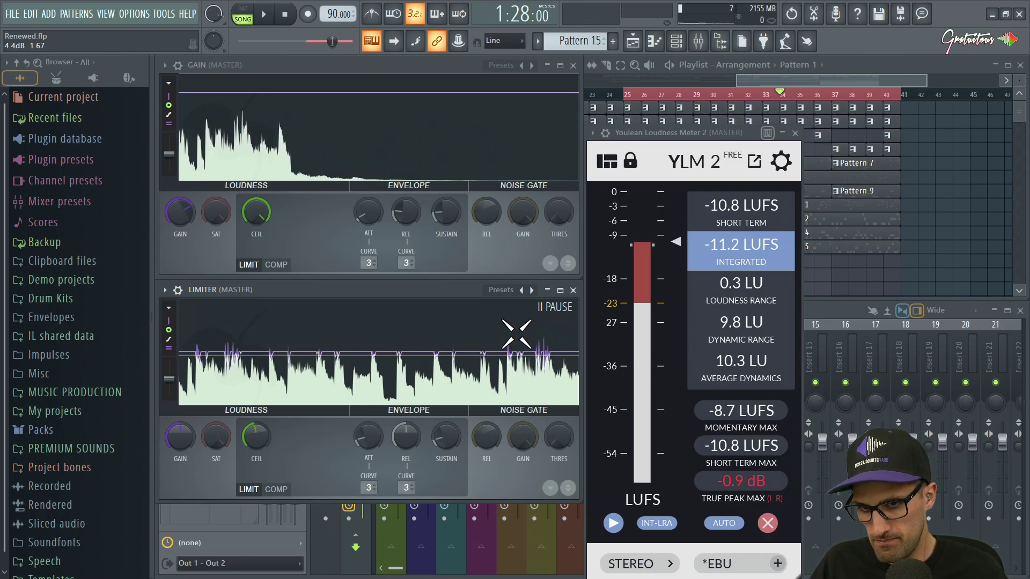
{"action": "key", "text": "space"}
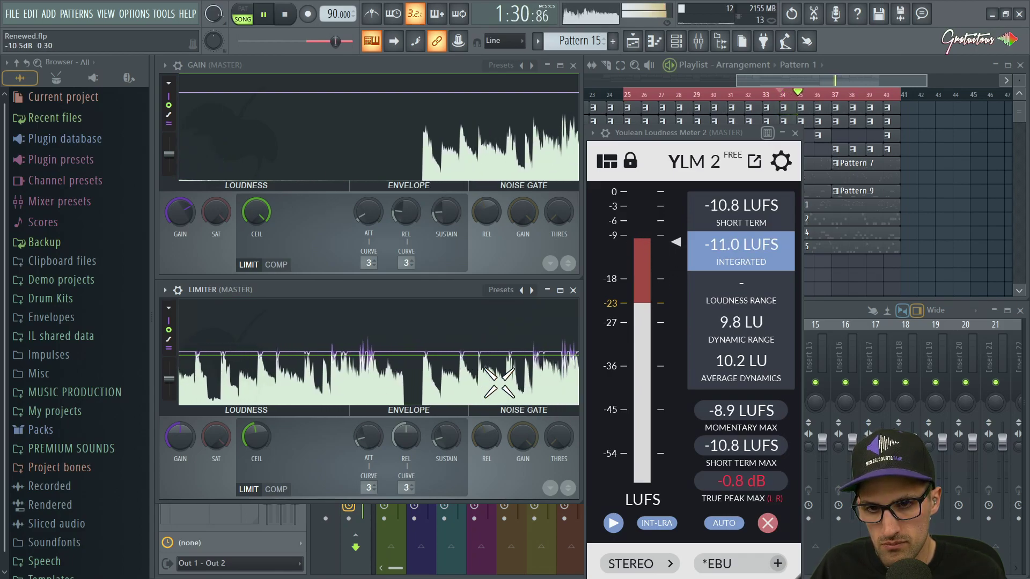
{"action": "key", "text": "space"}
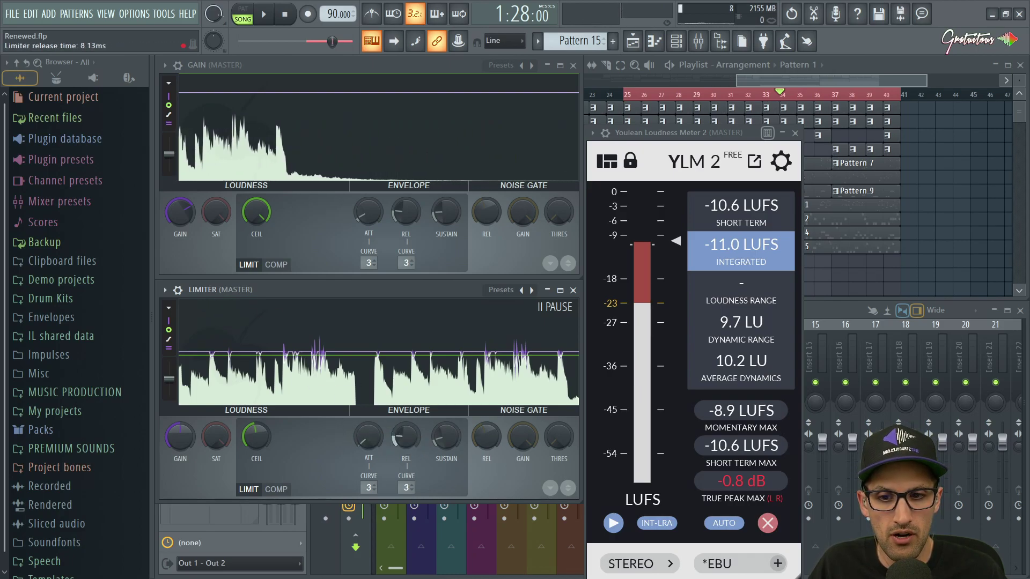
{"action": "key", "text": "space"}
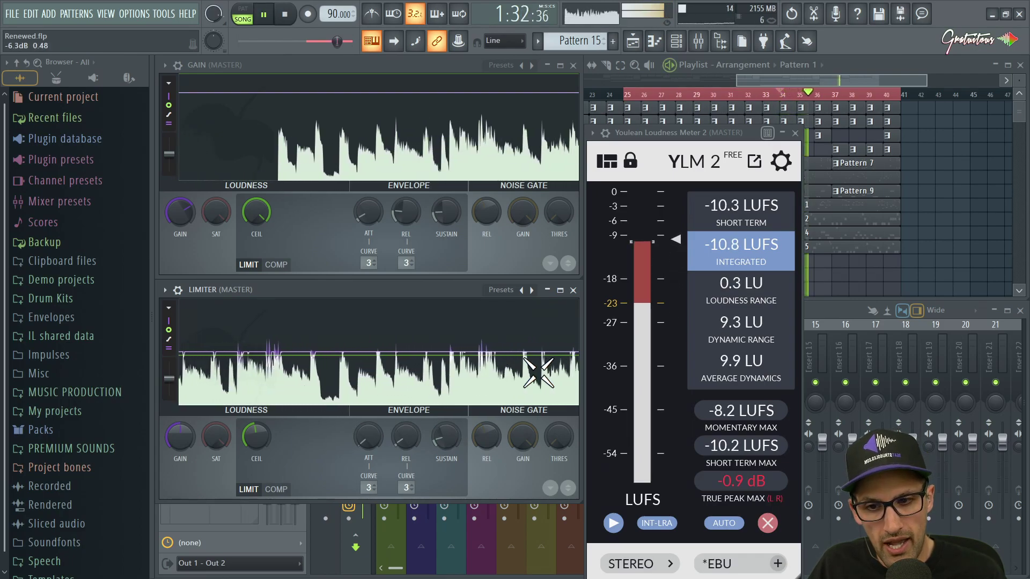
{"action": "key", "text": "space"}
Reduce LIMITER's sustain to about 0.66 ms, replay the section, and set GAIN's gain to 7.8 dB
{"action": "left_click_drag", "start_coordinate": [434, 443], "coordinate": [433, 456]}
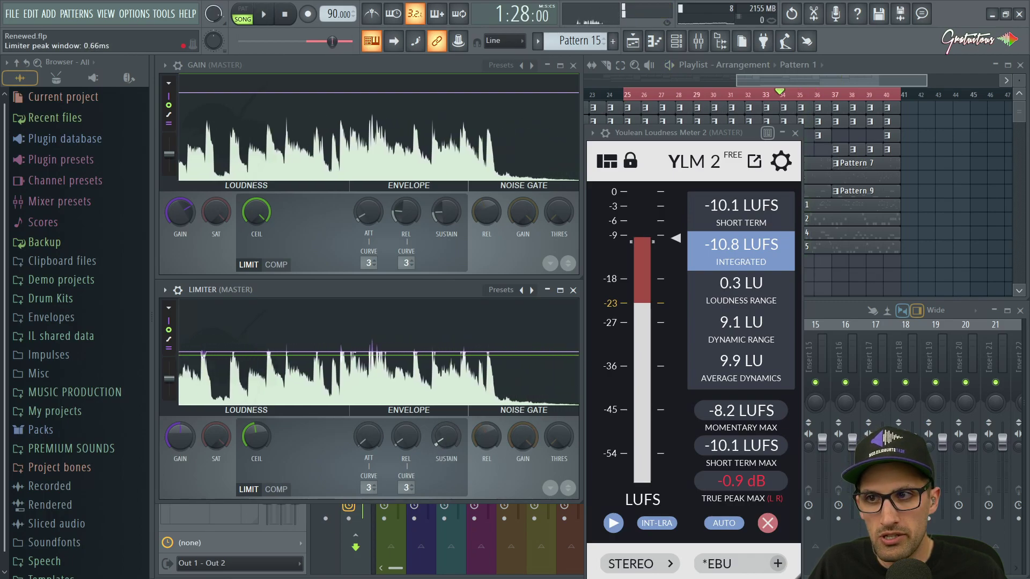
{"action": "key", "text": "space"}
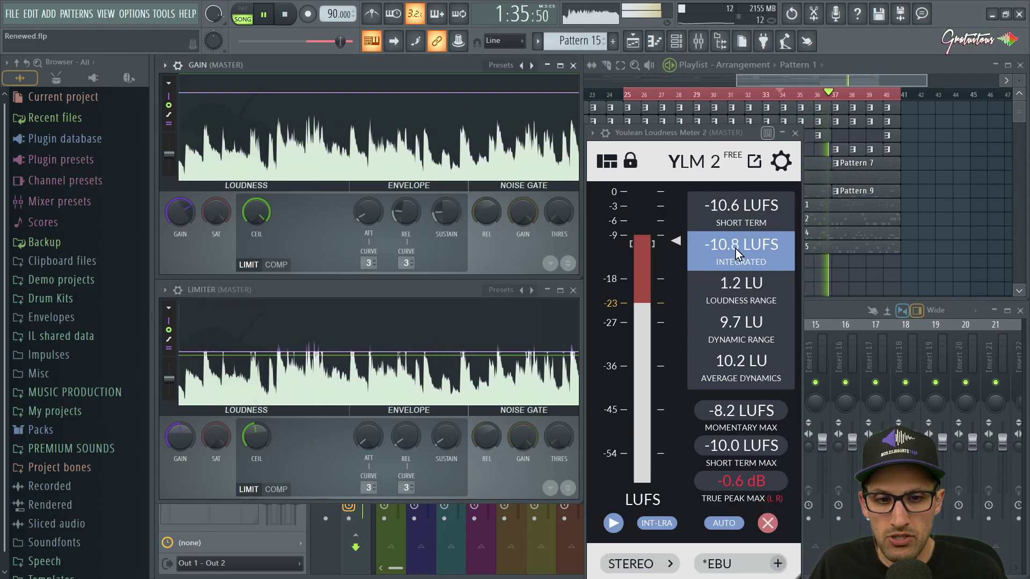
{"action": "key", "text": "space"}
{"action": "scroll", "coordinate": [193, 218], "scroll_direction": "up", "scroll_amount": 4}
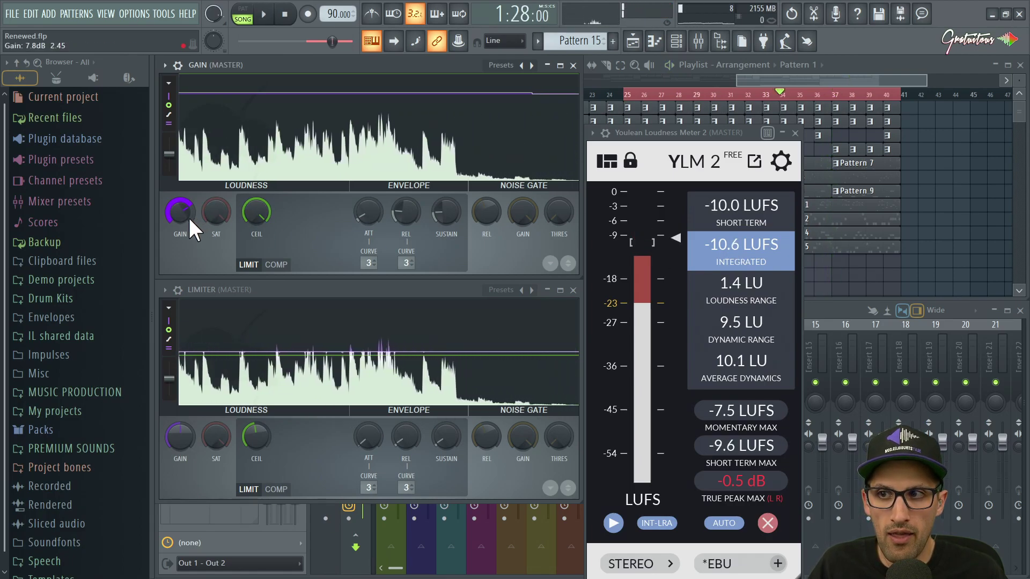
Close the Youlean meter, check LIMITER below GAIN, and return to the master track's mixer view
{"action": "scroll", "coordinate": [182, 212], "scroll_direction": "down", "scroll_amount": 1}
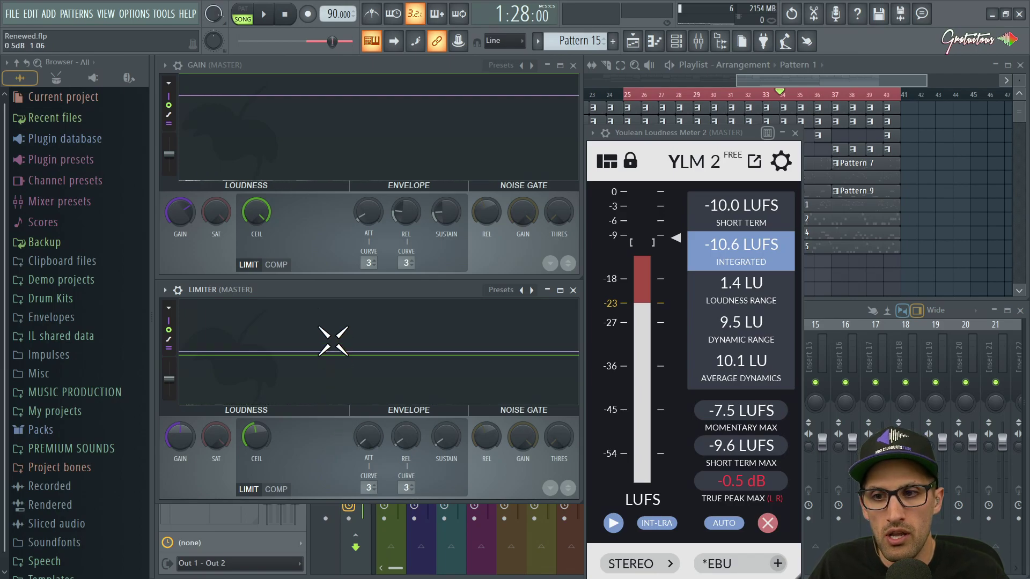
{"action": "left_click", "coordinate": [660, 133]}
{"action": "key", "text": "Escape"}
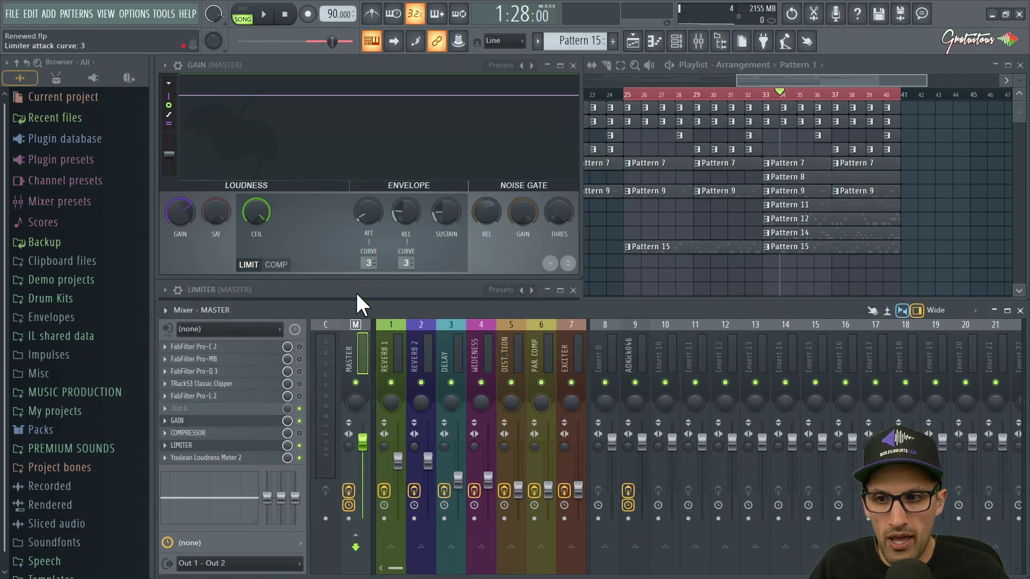
{"action": "left_click", "coordinate": [231, 447]}
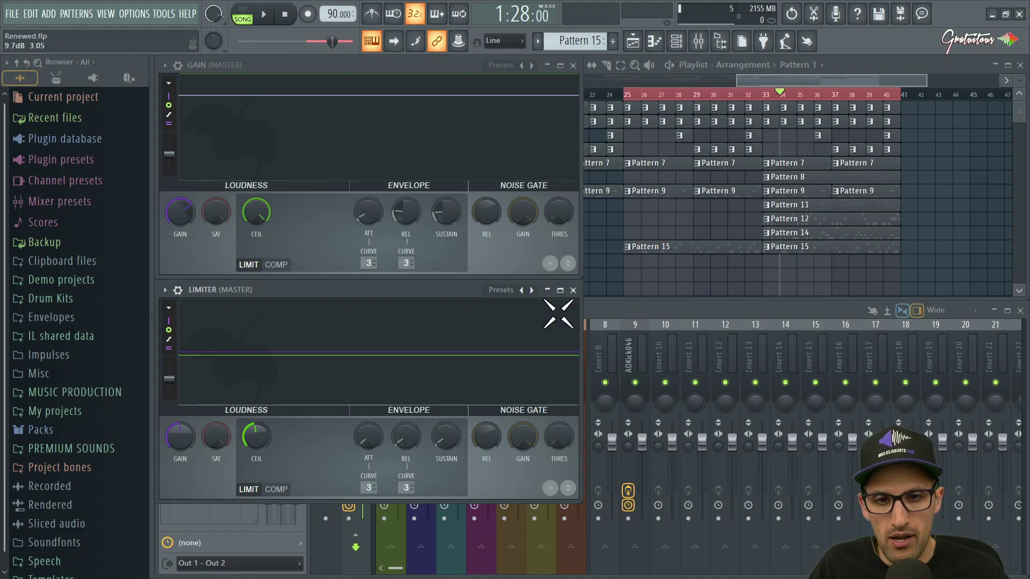
{"action": "left_click", "coordinate": [589, 315]}
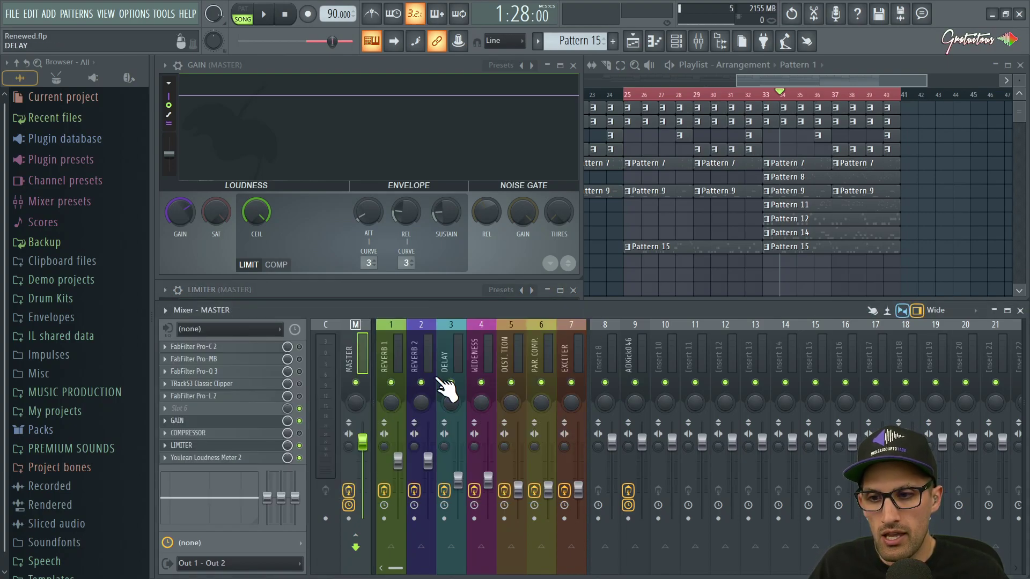
Enable COMPRESSOR on the master track and place its window beside GAIN, checking LIMITER alongside them
{"action": "left_click", "coordinate": [263, 435]}
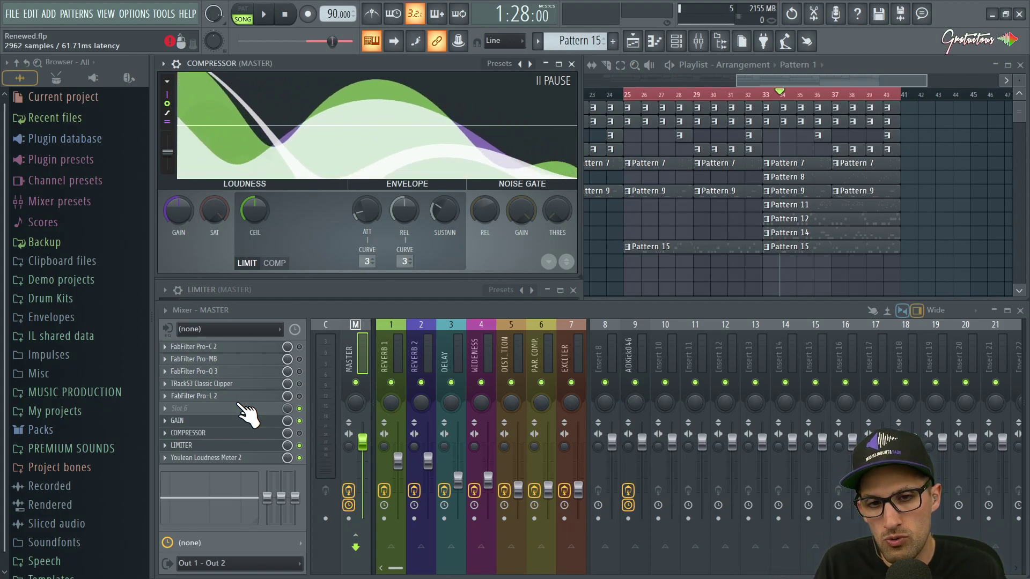
{"action": "left_click", "coordinate": [299, 445]}
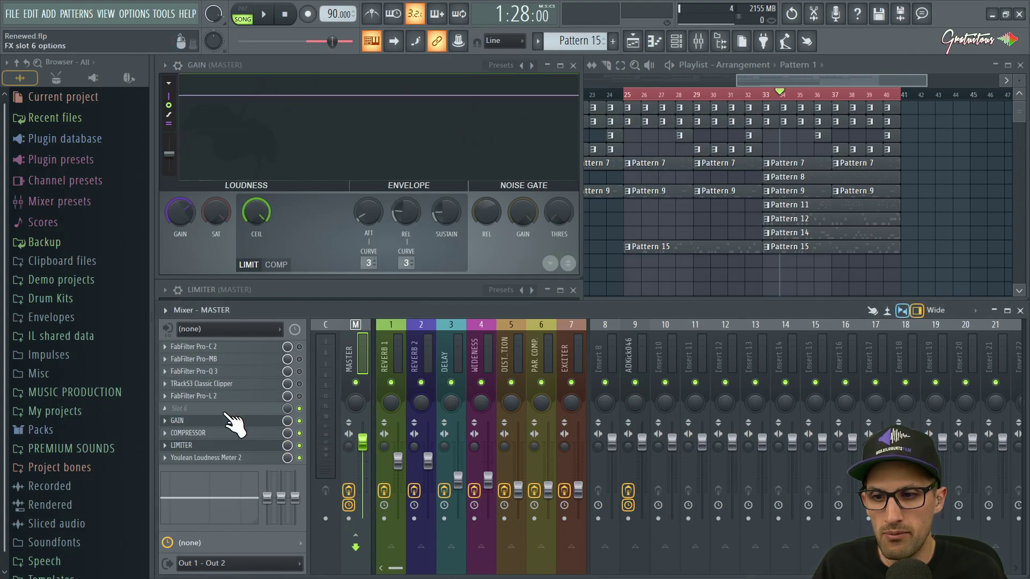
{"action": "left_click", "coordinate": [224, 434]}
{"action": "left_click_drag", "start_coordinate": [269, 73], "coordinate": [705, 67]}
{"action": "left_click", "coordinate": [218, 448]}
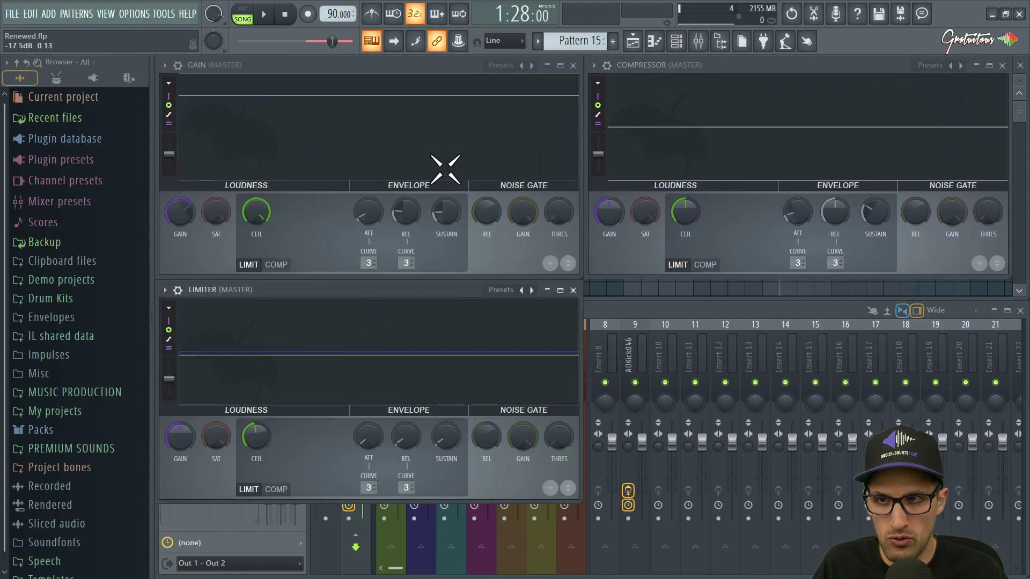
{"action": "left_click", "coordinate": [602, 309]}
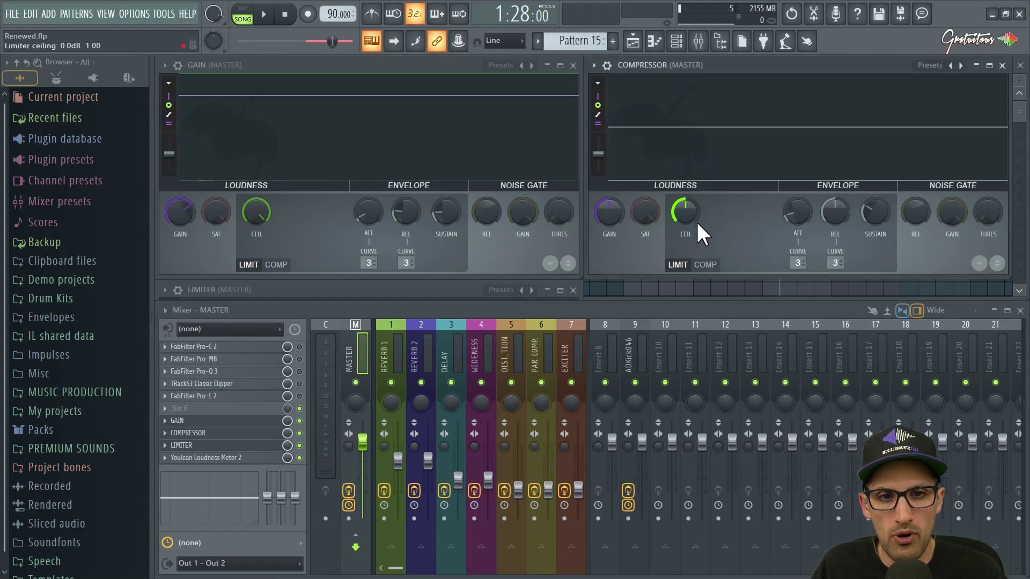
Raise COMPRESSOR's limiter ceiling to 12.0 dB and switch the plugin to compressor mode
{"action": "left_click_drag", "start_coordinate": [687, 218], "coordinate": [687, 204]}
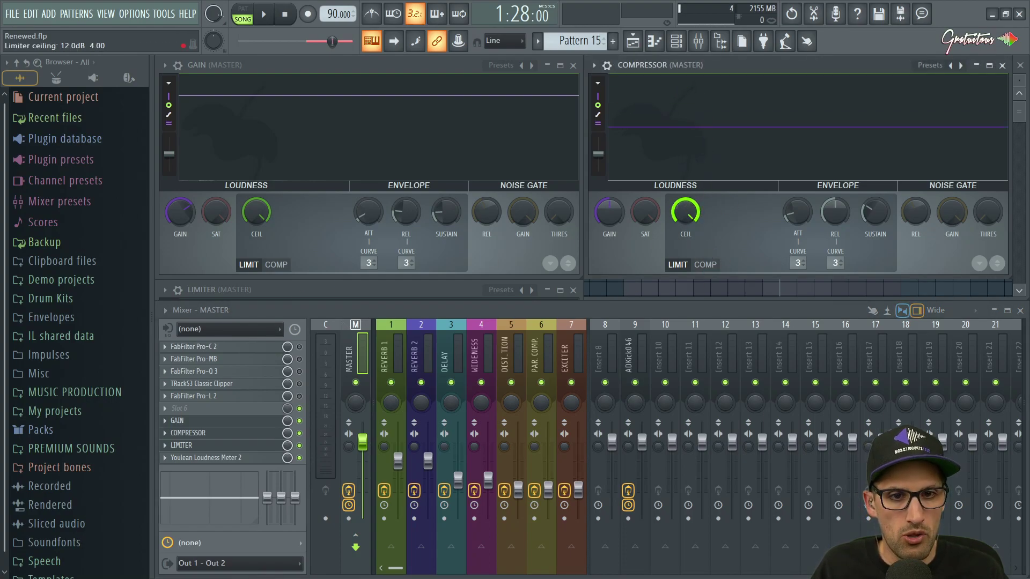
{"action": "left_click_drag", "start_coordinate": [690, 226], "coordinate": [690, 215]}
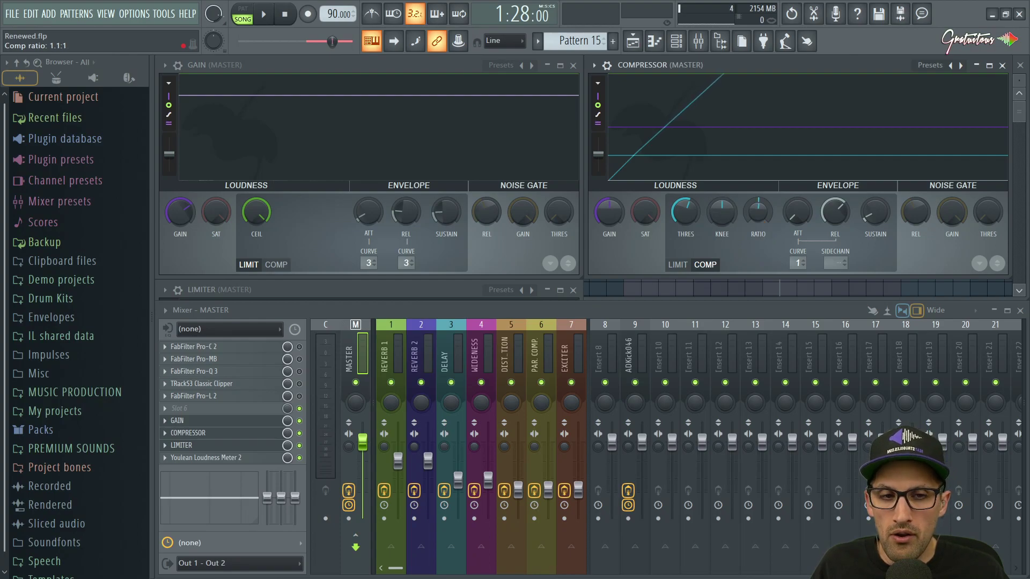
Open FabFilter Pro-C 2 on the master, lower its ratio and set its threshold to about -35.36 dB, and close it
{"action": "left_click", "coordinate": [236, 348]}
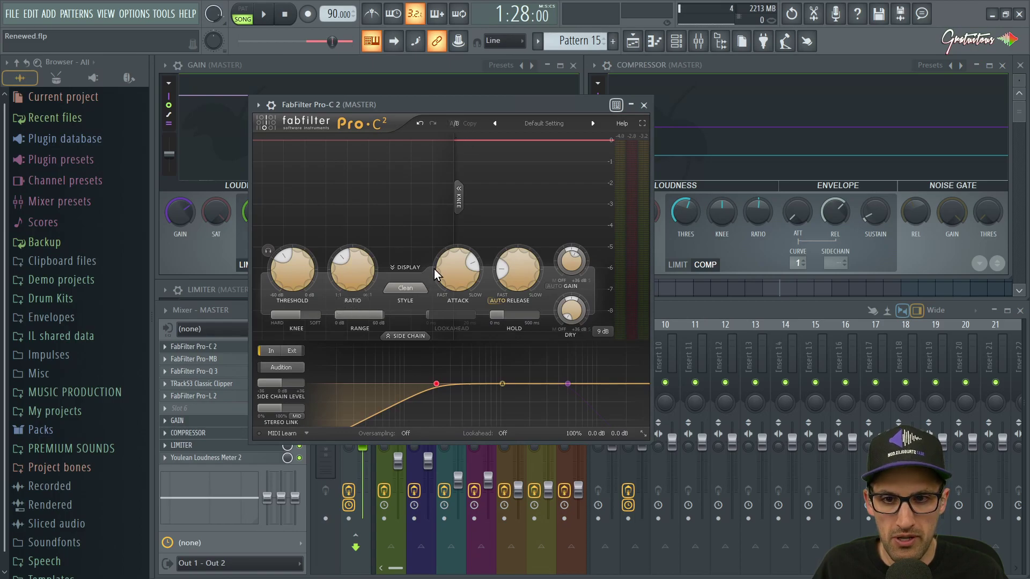
{"action": "left_click_drag", "start_coordinate": [349, 279], "coordinate": [370, 326]}
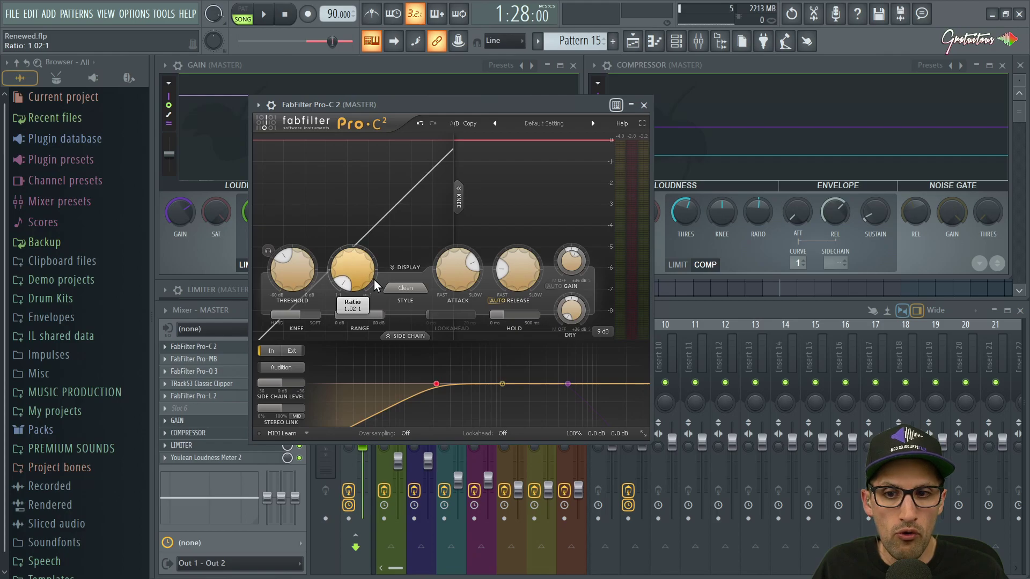
{"action": "left_click_drag", "start_coordinate": [372, 243], "coordinate": [341, 277]}
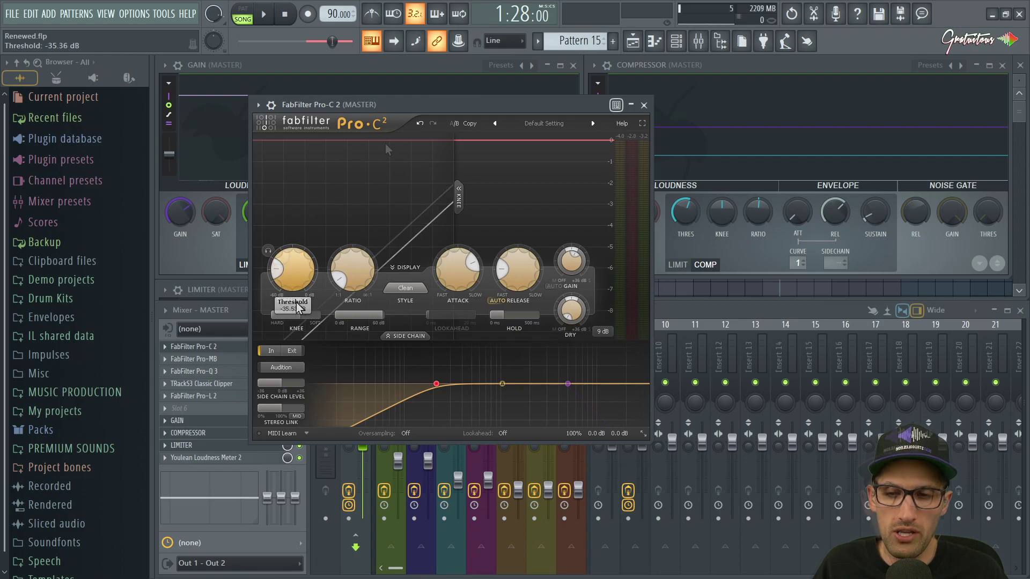
{"action": "key", "text": "Escape"}
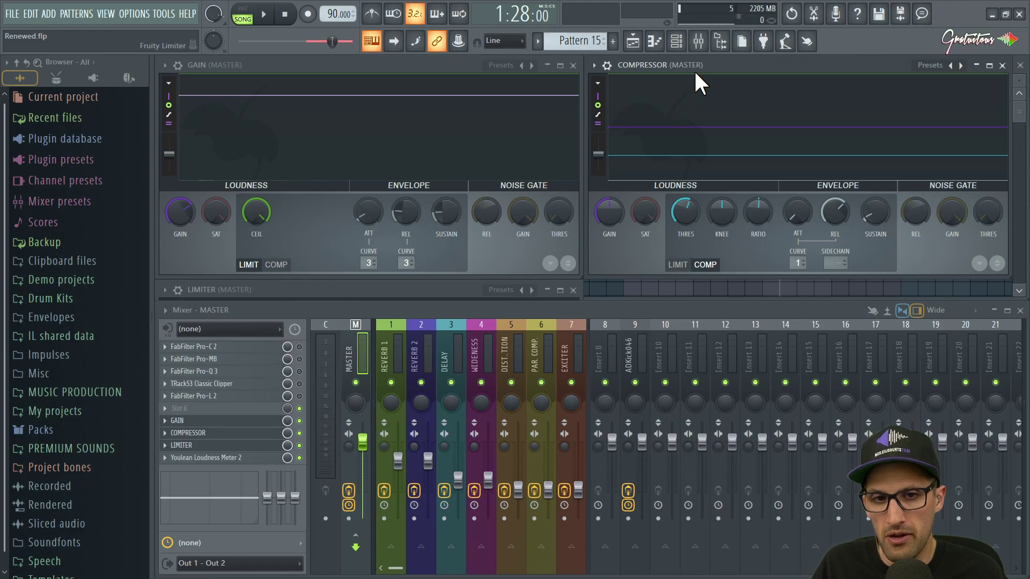
Play the song and adjust COMPRESSOR: raise its ratio to 1.2:1, lengthen its attack, and lower its threshold to about -22.7 dB
{"action": "key", "text": "space"}
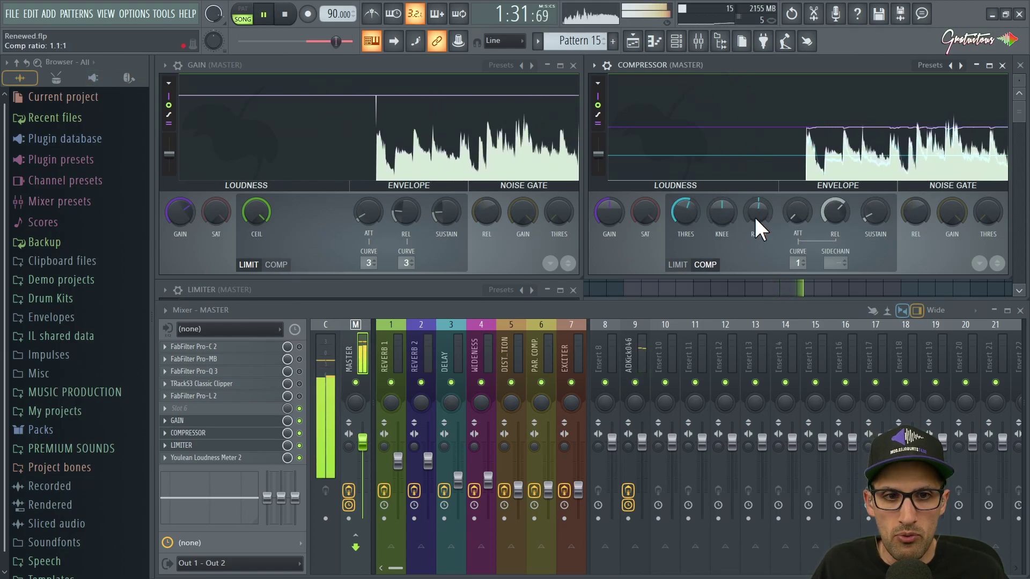
{"action": "left_click_drag", "start_coordinate": [752, 213], "coordinate": [752, 209]}
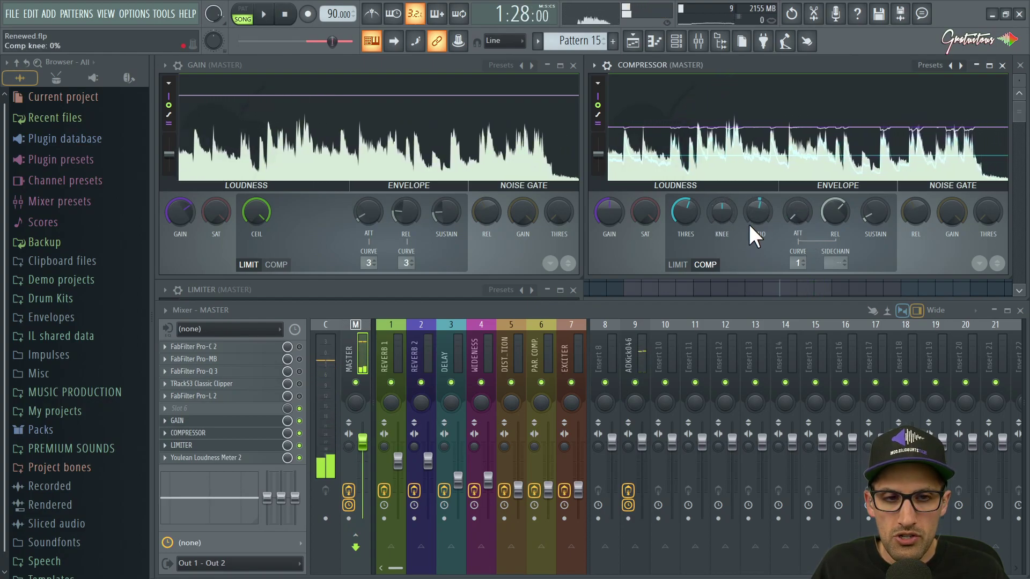
{"action": "left_click_drag", "start_coordinate": [798, 213], "coordinate": [797, 199]}
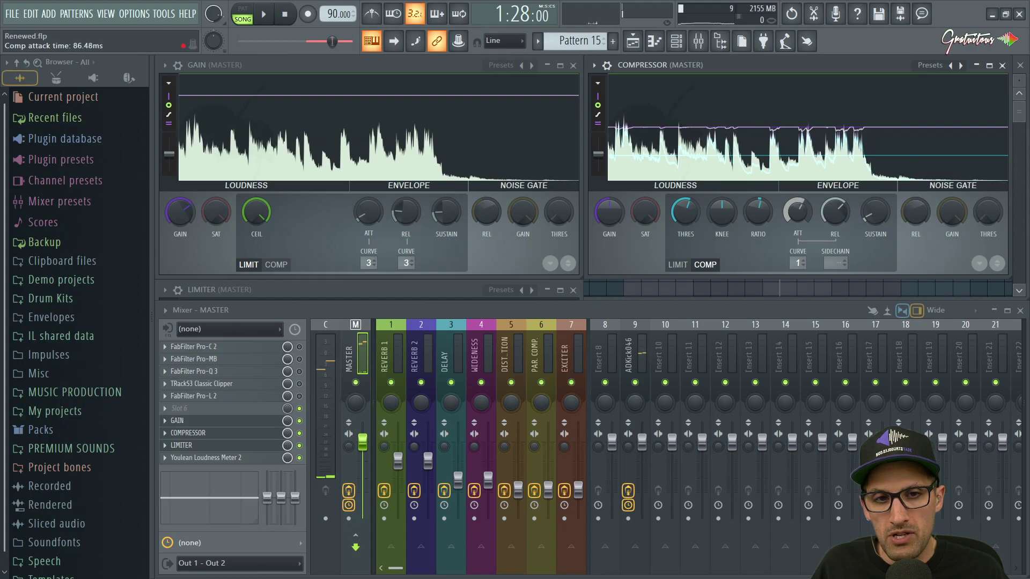
{"action": "left_click_drag", "start_coordinate": [687, 214], "coordinate": [687, 244]}
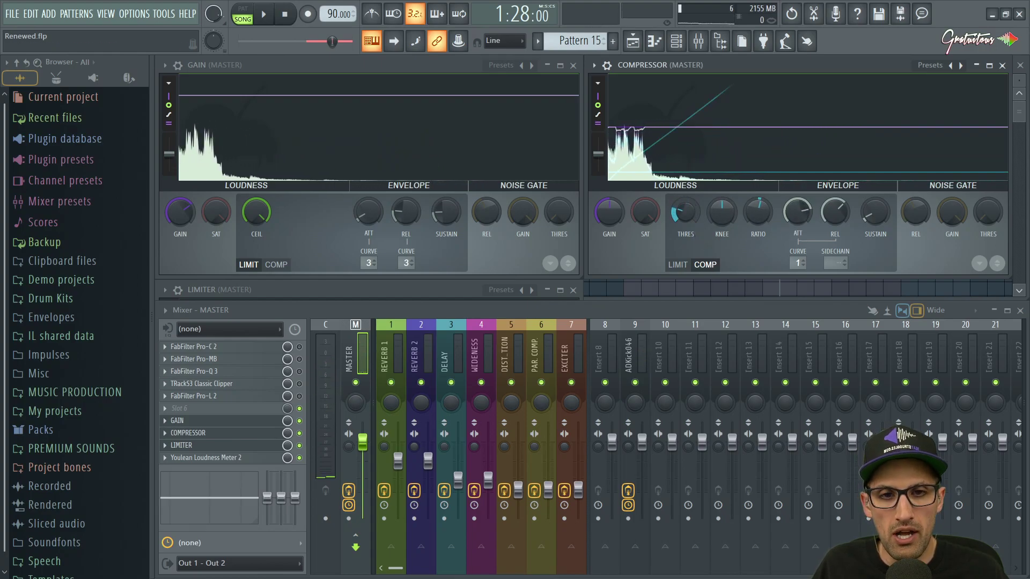
Show LIMITER below GAIN, start playback, and briefly view COMPRESSOR's detailed settings
{"action": "left_click", "coordinate": [242, 445]}
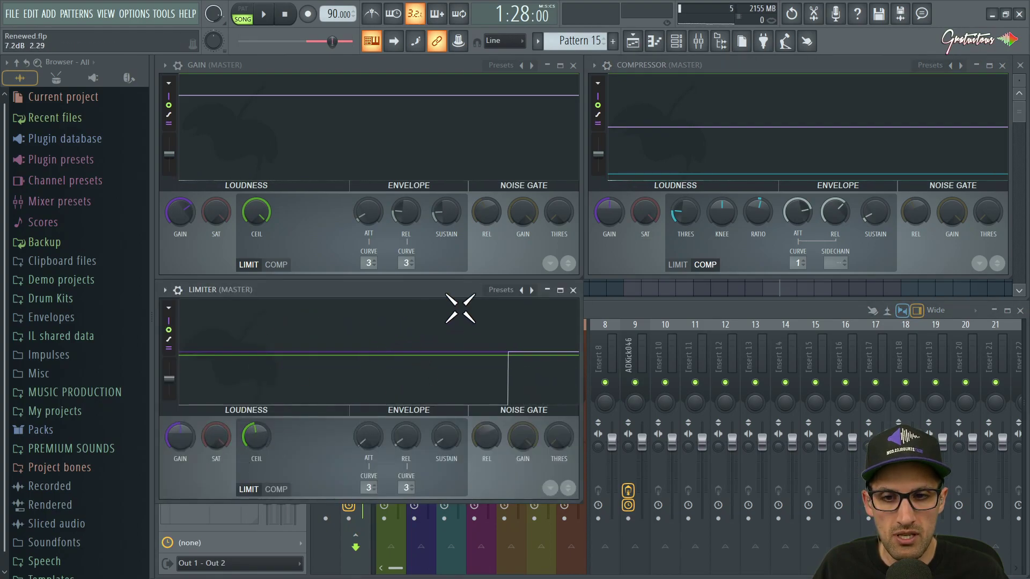
{"action": "left_click", "coordinate": [644, 303]}
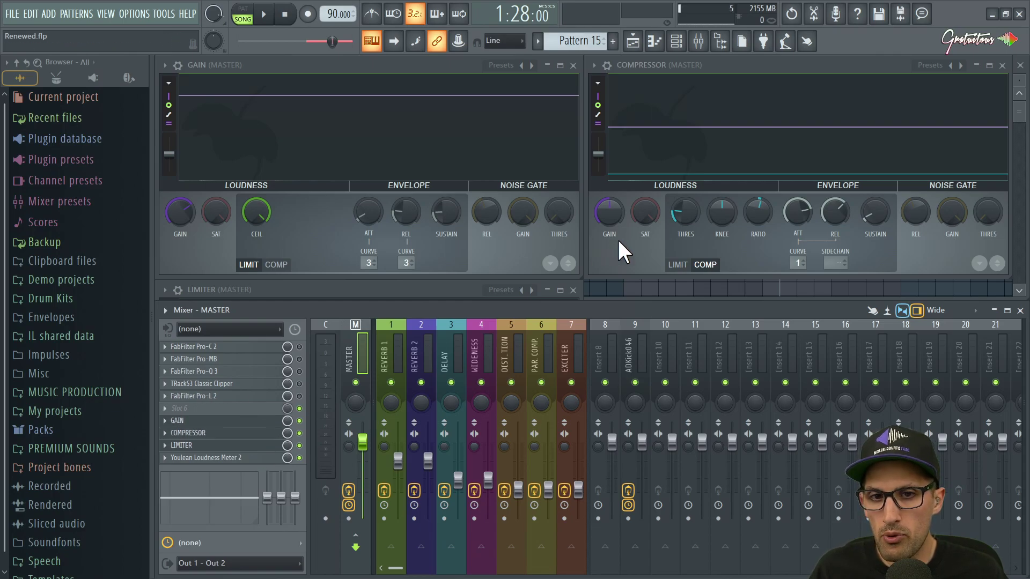
{"action": "left_click", "coordinate": [276, 291]}
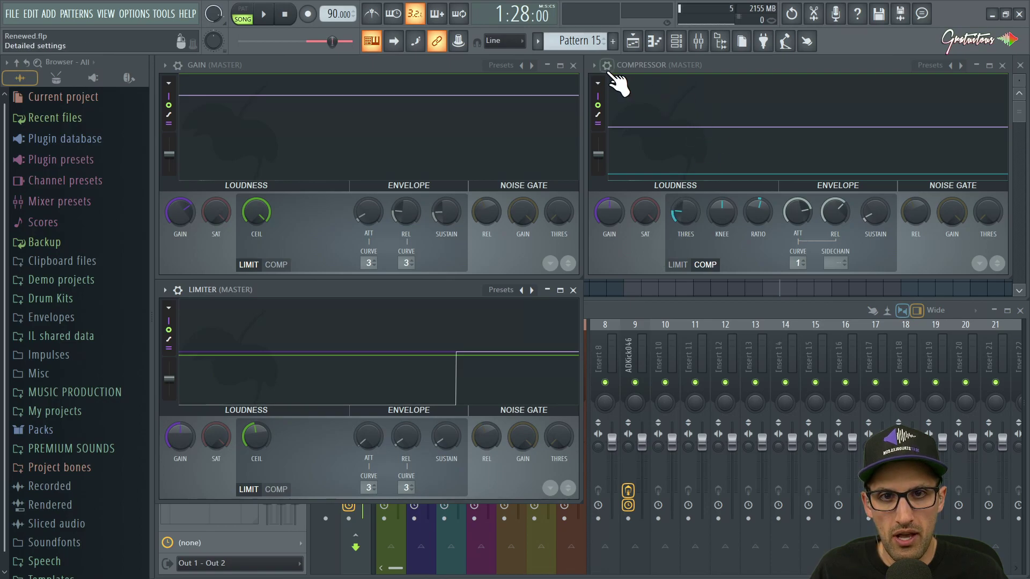
{"action": "left_click", "coordinate": [608, 67]}
{"action": "key", "text": "space"}
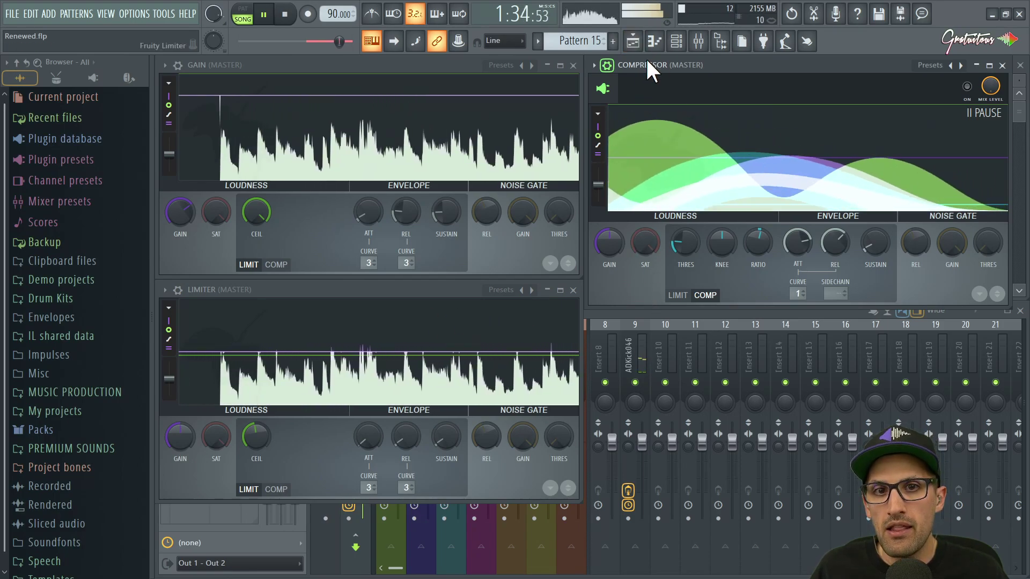
{"action": "left_click", "coordinate": [607, 65]}
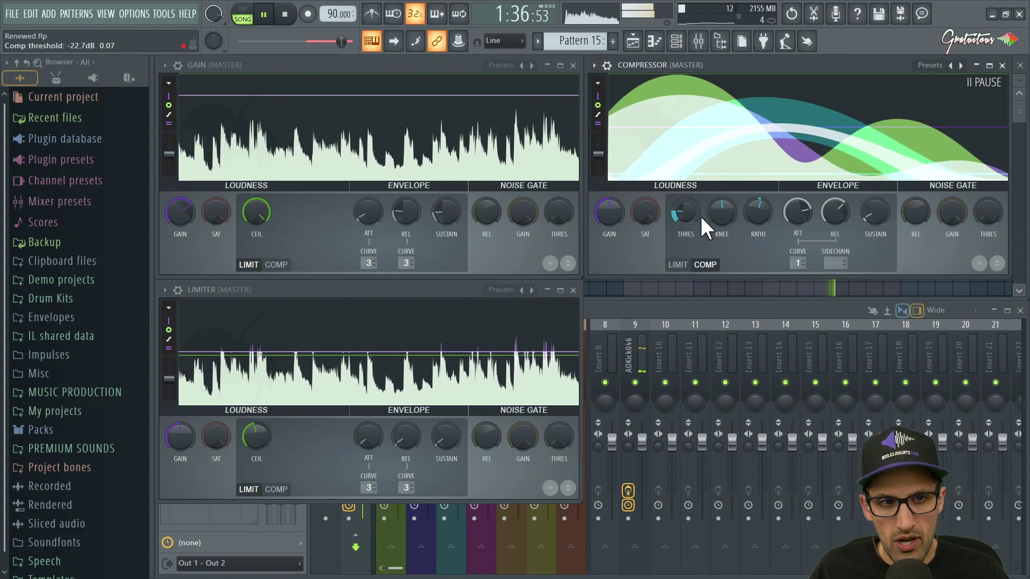
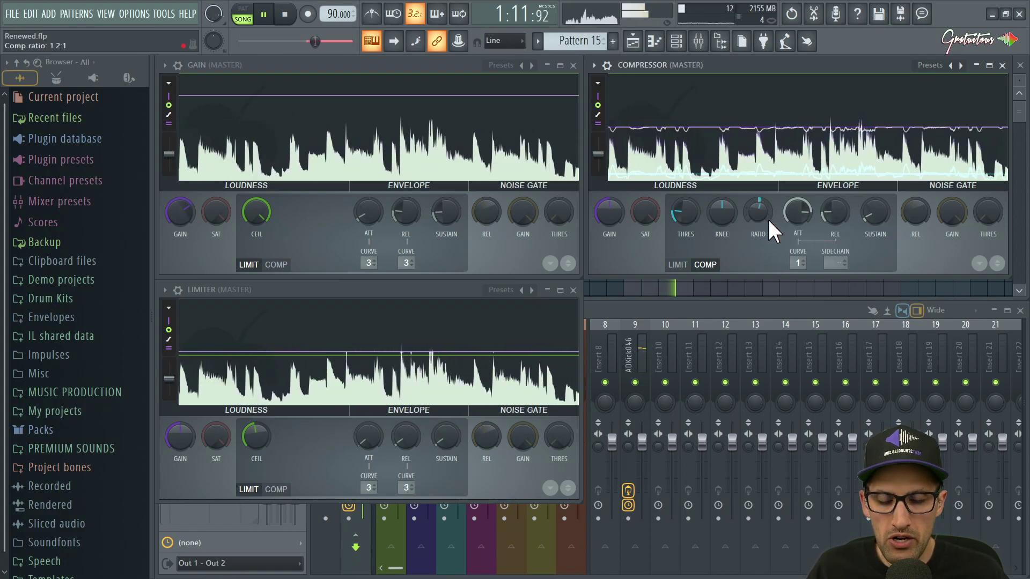
Raise COMPRESSOR's ratio, set its attack to about 206.14 ms, and increase its gain during playback before stopping the song
{"action": "mouse_move", "coordinate": [769, 220]}
{"action": "left_mouse_down"}
{"action": "mouse_move", "coordinate": [768, 204]}
{"action": "mouse_move", "coordinate": [768, 220]}
{"action": "left_mouse_up"}
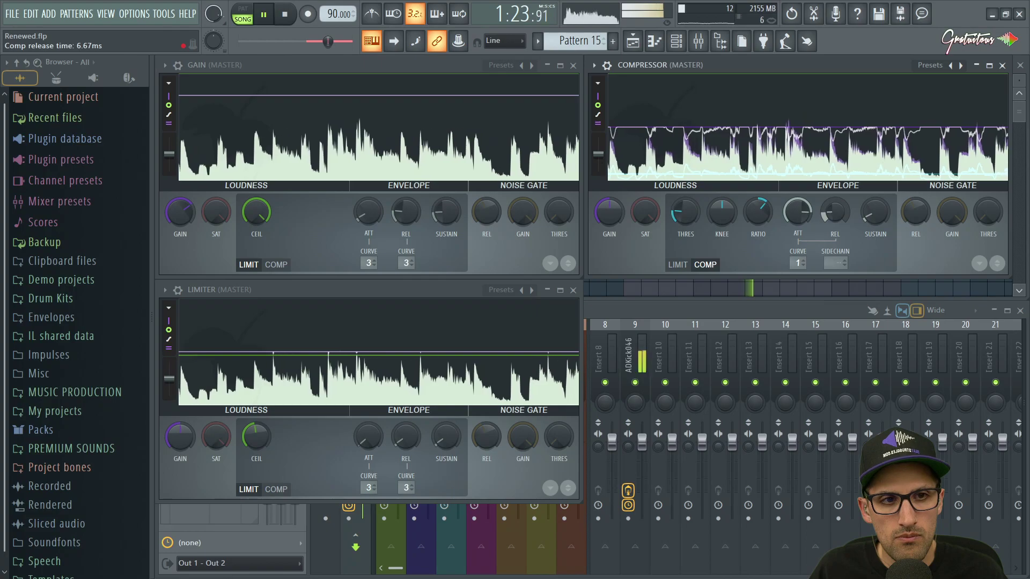
{"action": "mouse_move", "coordinate": [799, 216]}
{"action": "left_mouse_down"}
{"action": "mouse_move", "coordinate": [799, 199]}
{"action": "mouse_move", "coordinate": [799, 214]}
{"action": "left_mouse_up"}
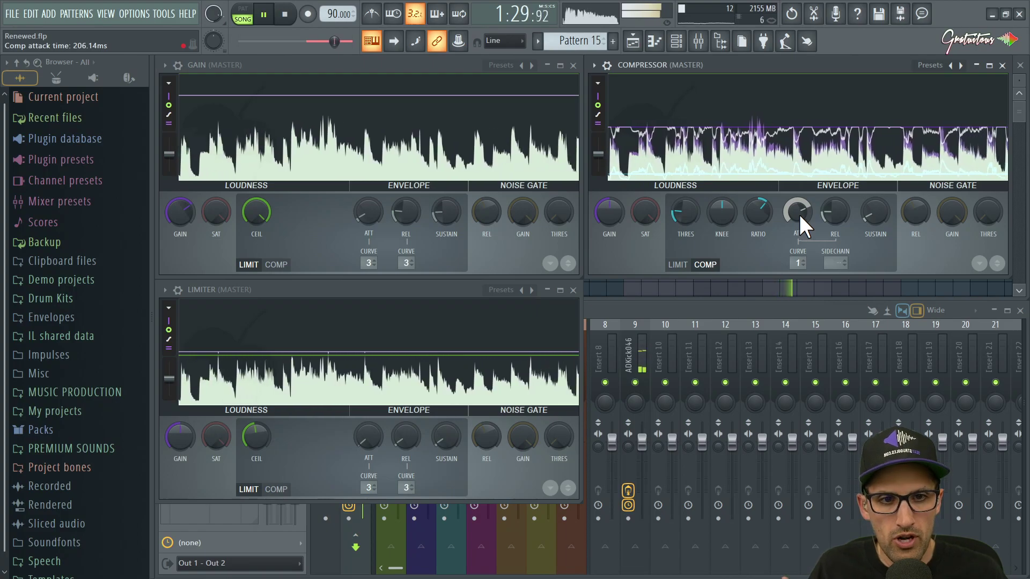
{"action": "left_click_drag", "start_coordinate": [611, 217], "coordinate": [611, 214]}
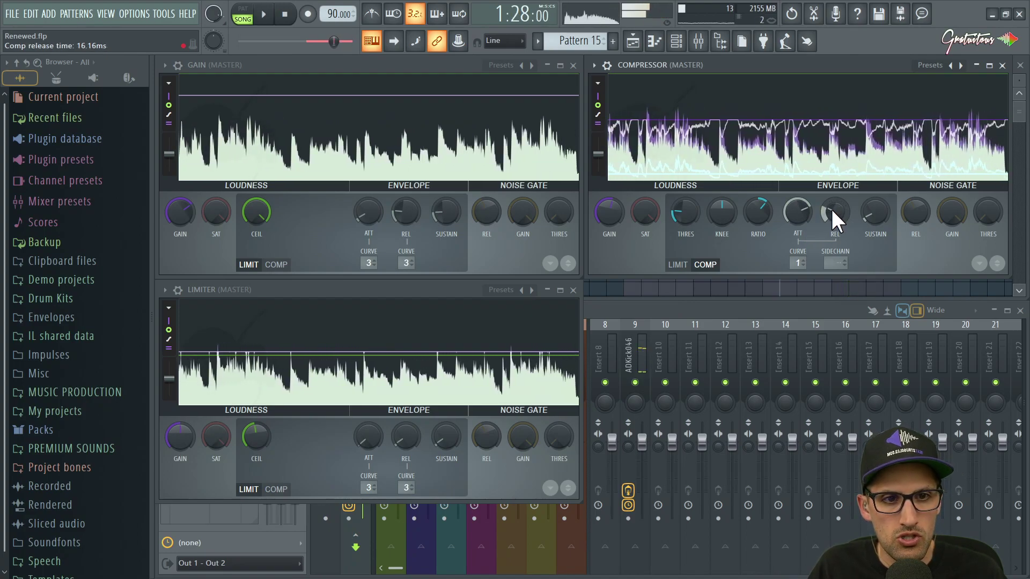
{"action": "key", "text": "space"}
Shorten COMPRESSOR's release, replay the song, lengthen the release again, and raise the attack to about 278.51 ms
{"action": "left_click_drag", "start_coordinate": [824, 216], "coordinate": [835, 226]}
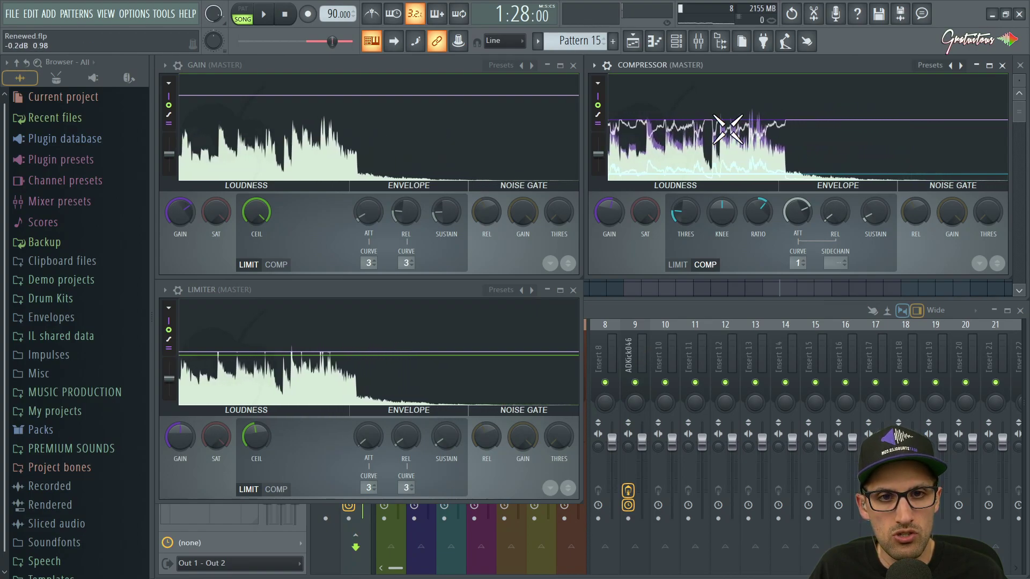
{"action": "key", "text": "space"}
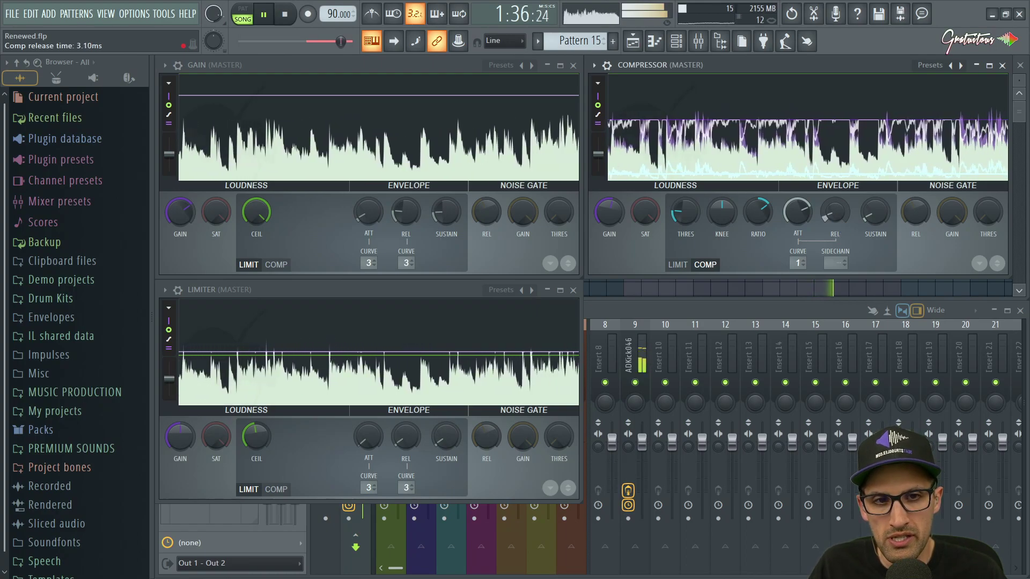
{"action": "mouse_move", "coordinate": [833, 210]}
{"action": "left_mouse_down"}
{"action": "mouse_move", "coordinate": [833, 198]}
{"action": "mouse_move", "coordinate": [814, 206]}
{"action": "left_mouse_up"}
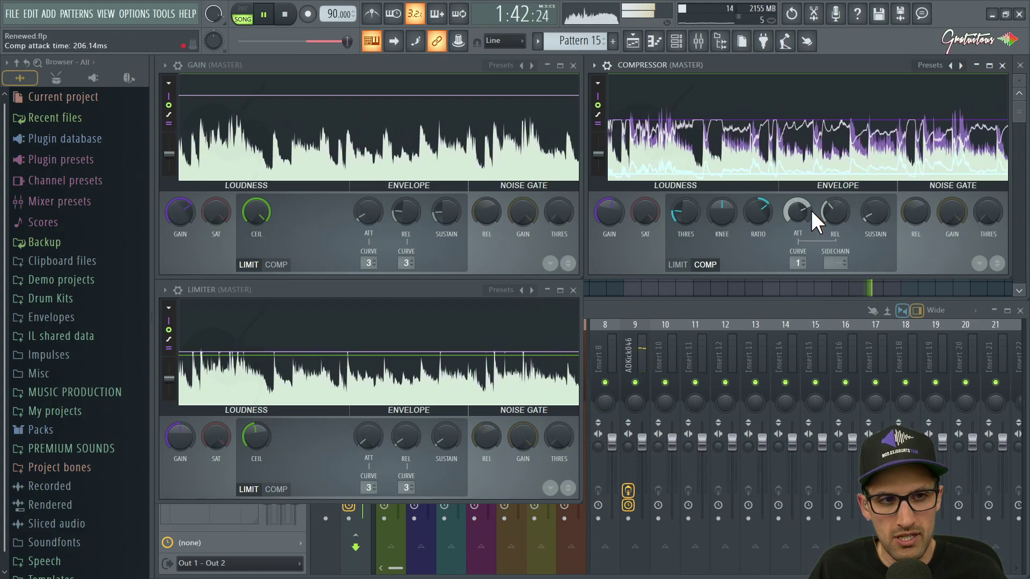
{"action": "left_click_drag", "start_coordinate": [812, 211], "coordinate": [811, 208]}
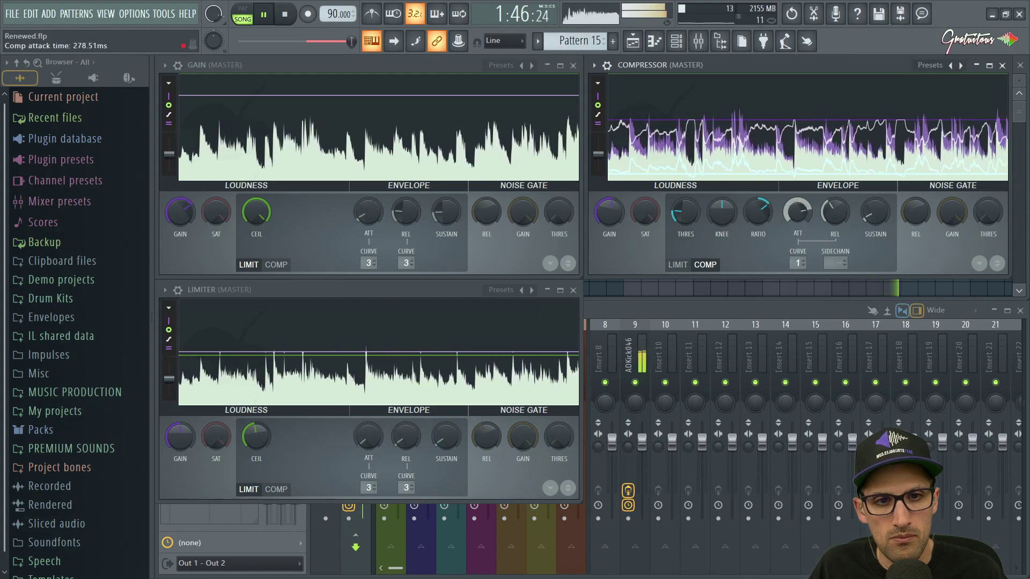
{"action": "left_click_drag", "start_coordinate": [809, 223], "coordinate": [809, 208]}
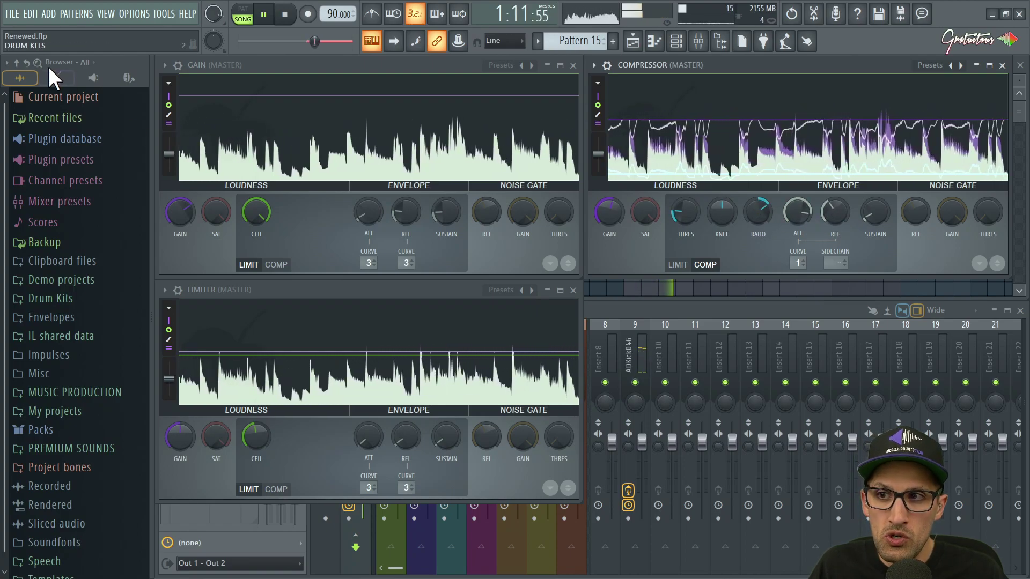
Reduce COMPRESSOR's ratio, bring the mixer forward, and open Youlean Loudness Meter 2 on the master track
{"action": "left_click_drag", "start_coordinate": [758, 217], "coordinate": [757, 234]}
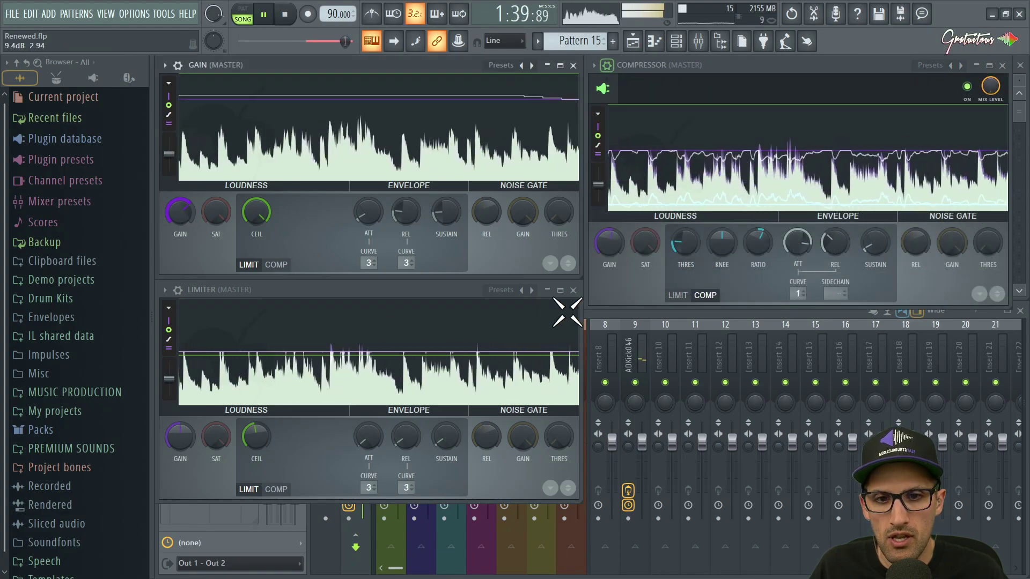
{"action": "left_click", "coordinate": [630, 321]}
{"action": "left_click", "coordinate": [360, 333]}
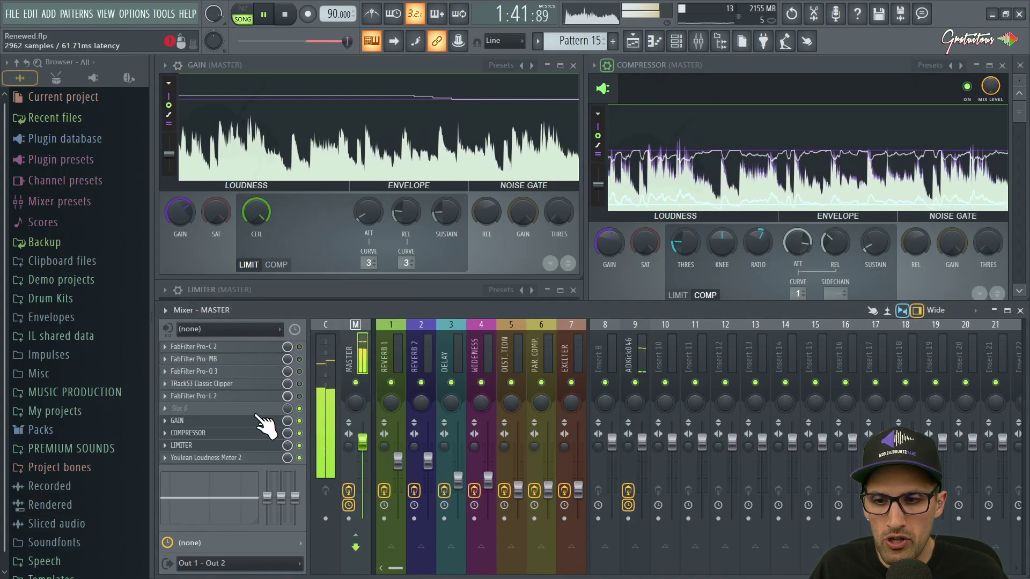
{"action": "left_click", "coordinate": [210, 459]}
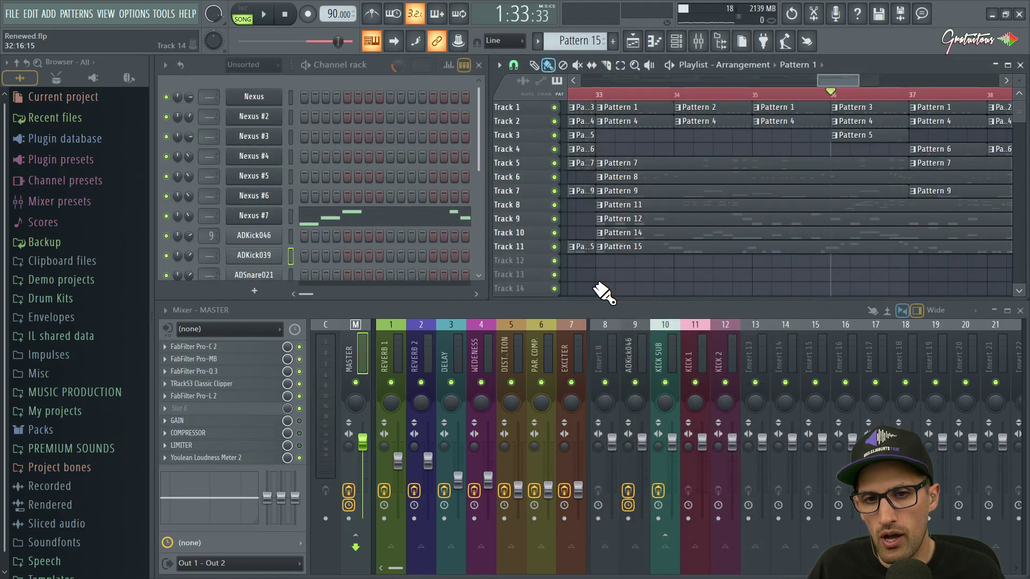
Open GAIN on the master track, then briefly show LIMITER below it to compare their ceiling settings
{"action": "scroll", "coordinate": [604, 292], "scroll_direction": "down", "scroll_amount": 5}
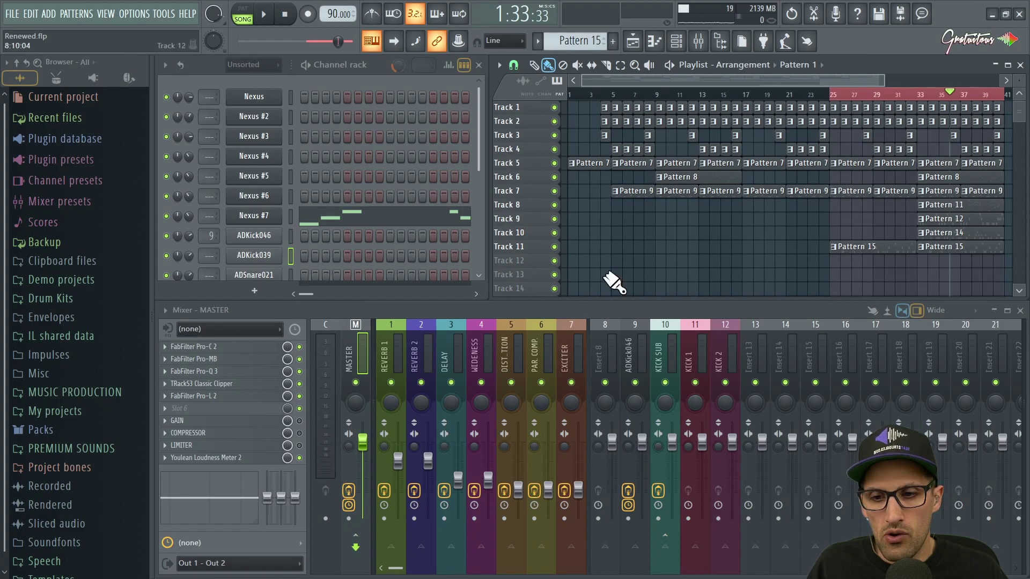
{"action": "left_click", "coordinate": [255, 422]}
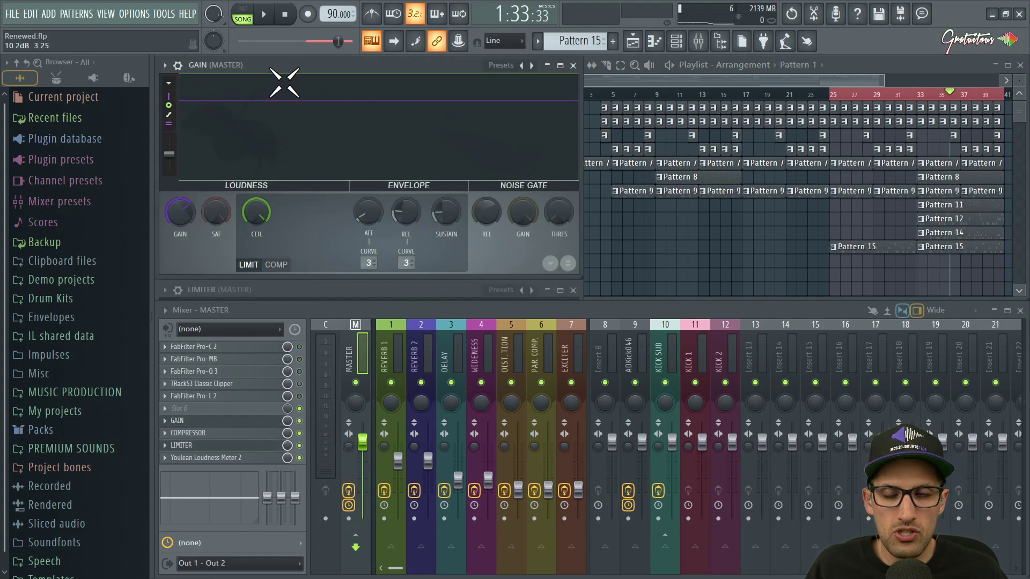
{"action": "left_click_drag", "start_coordinate": [281, 75], "coordinate": [281, 84]}
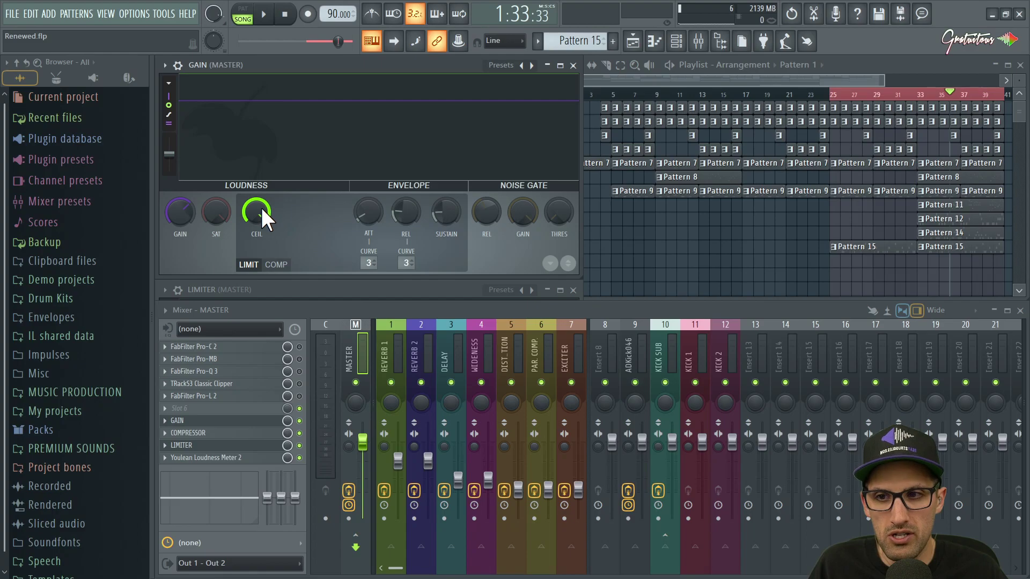
{"action": "left_click", "coordinate": [255, 447]}
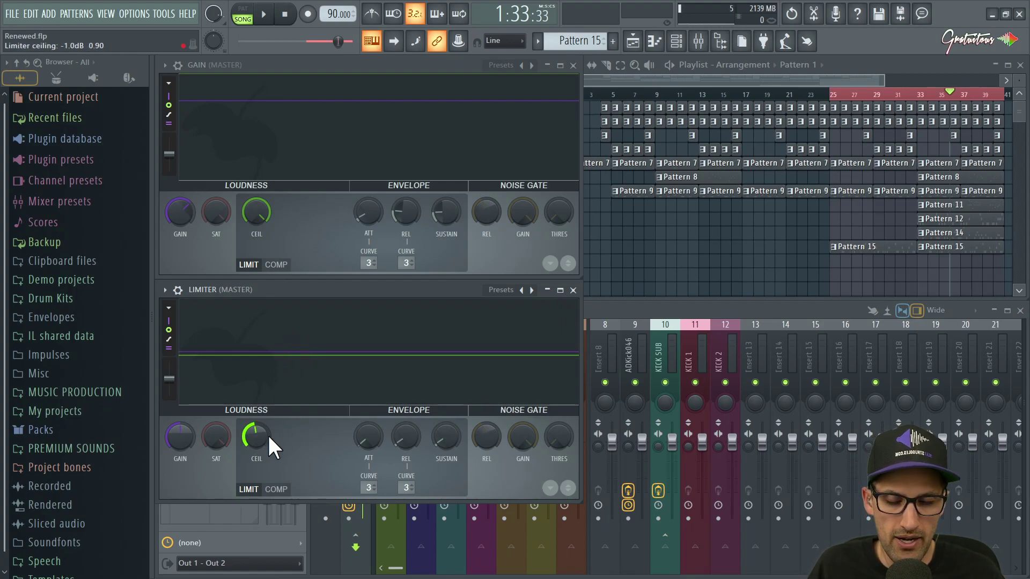
{"action": "key", "text": "Escape"}
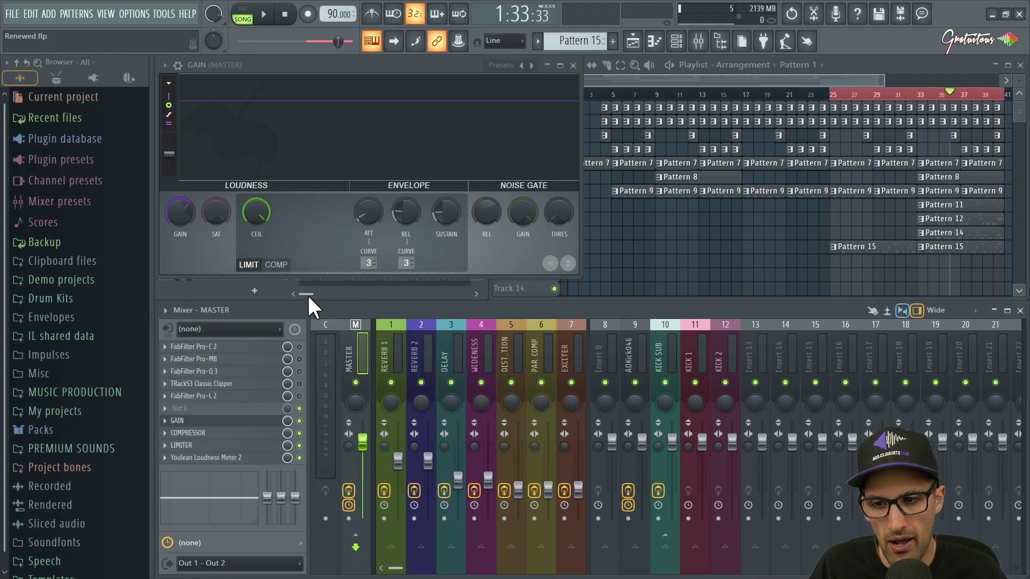
Open Youlean Loudness Meter 2 beside GAIN, review the integrated loudness and true peak readings, and close the meter
{"action": "left_click", "coordinate": [247, 458]}
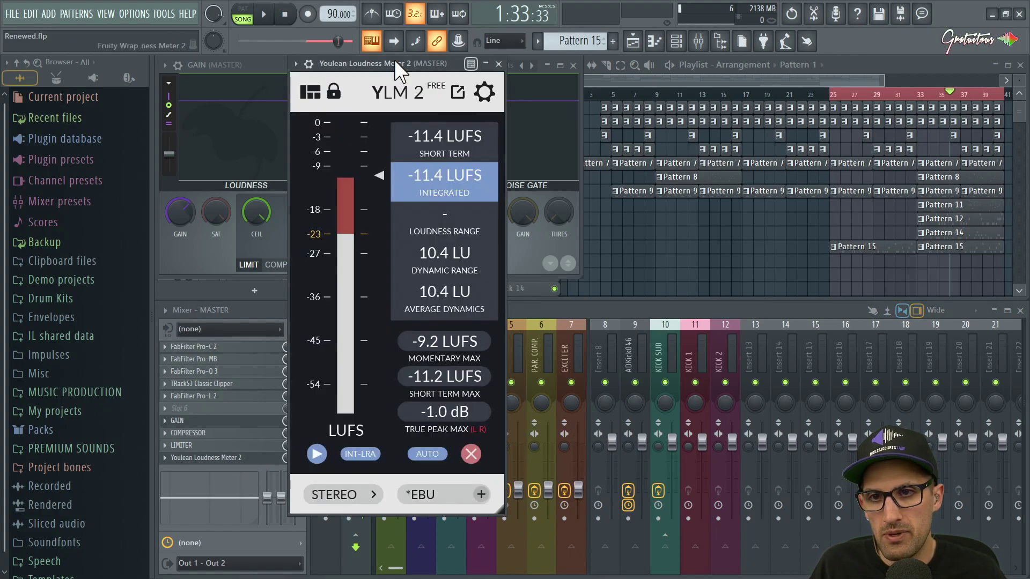
{"action": "left_click_drag", "start_coordinate": [395, 60], "coordinate": [693, 60]}
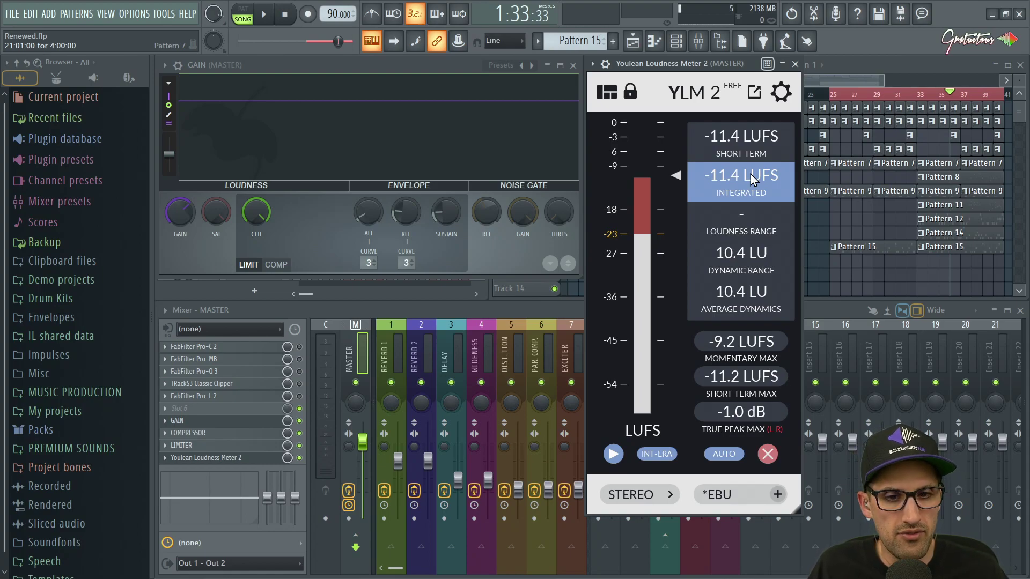
{"action": "left_click", "coordinate": [795, 63]}
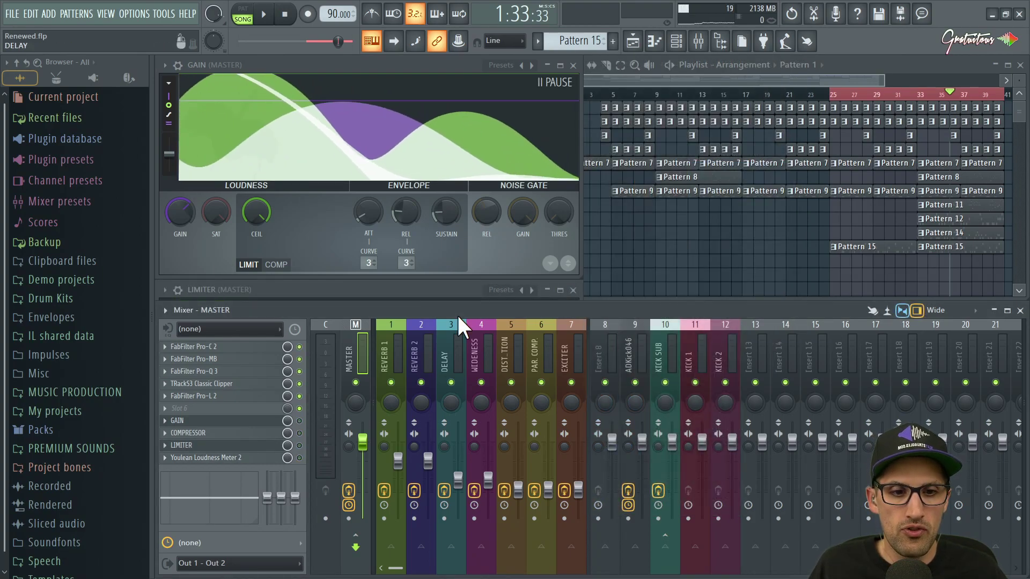